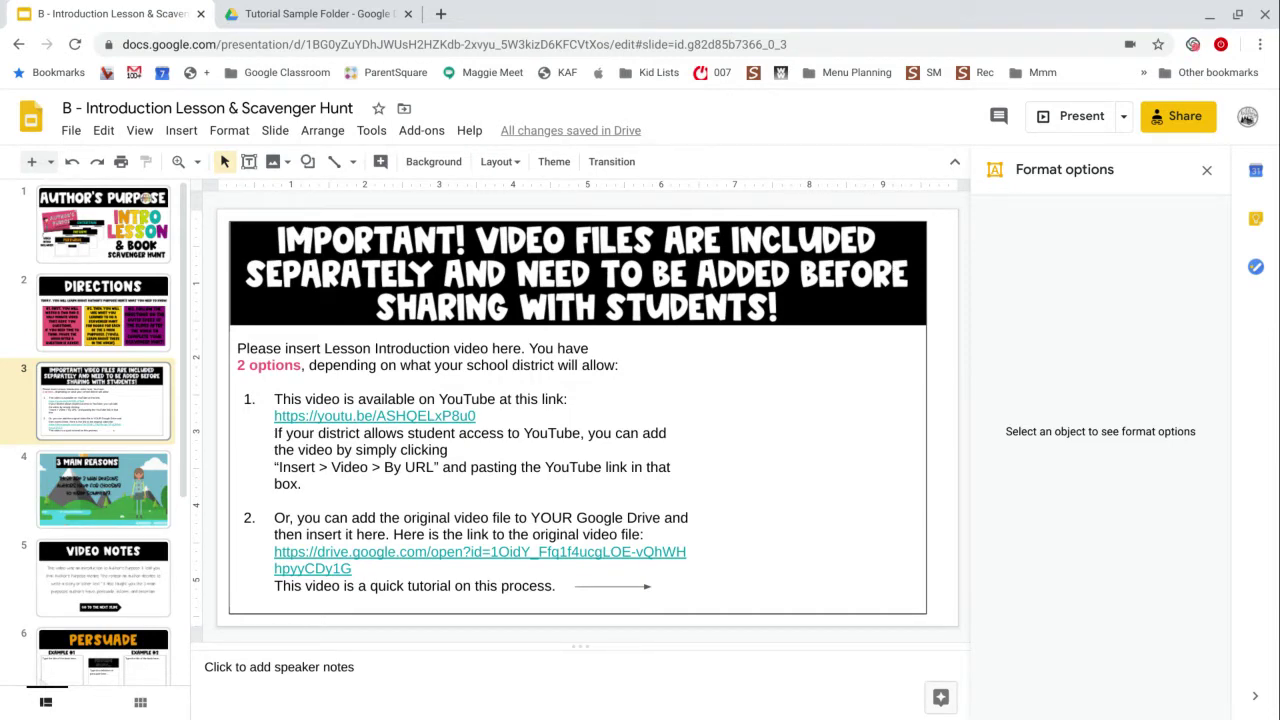
Copy the YouTube video link from the slide 3 instructions.
{"action": "left_click", "coordinate": [103, 225]}
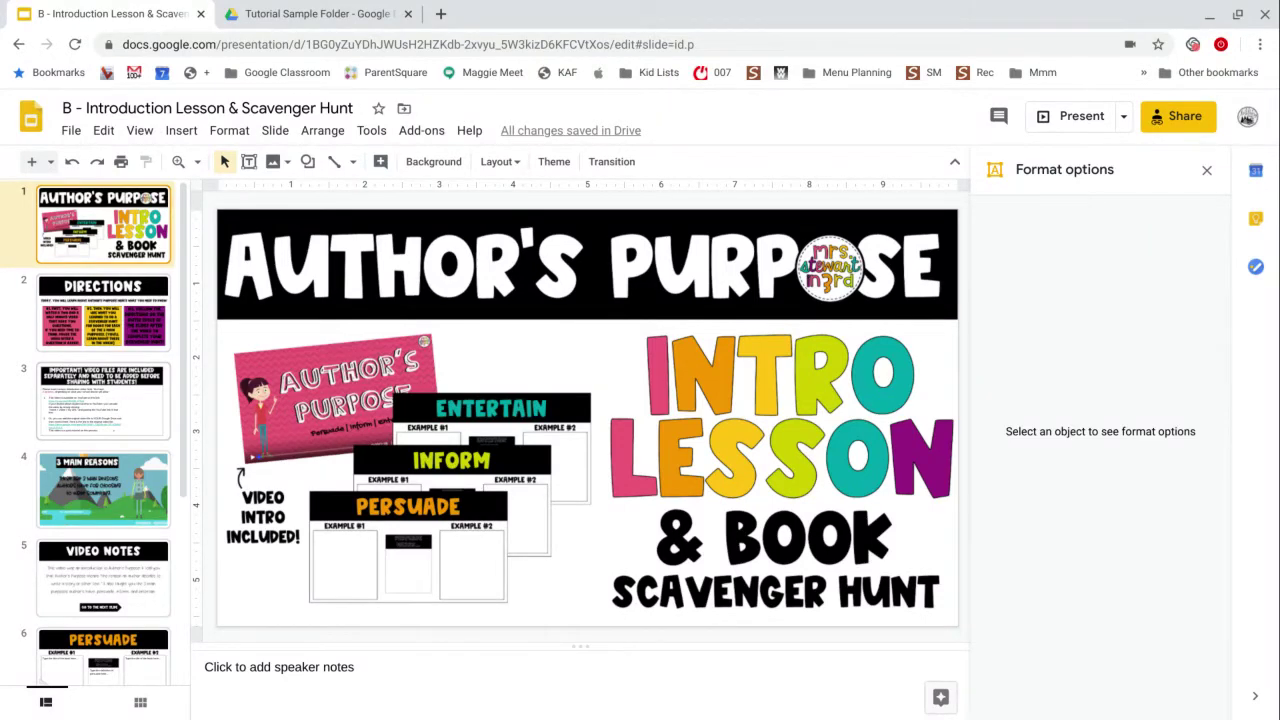
{"action": "left_click", "coordinate": [155, 407]}
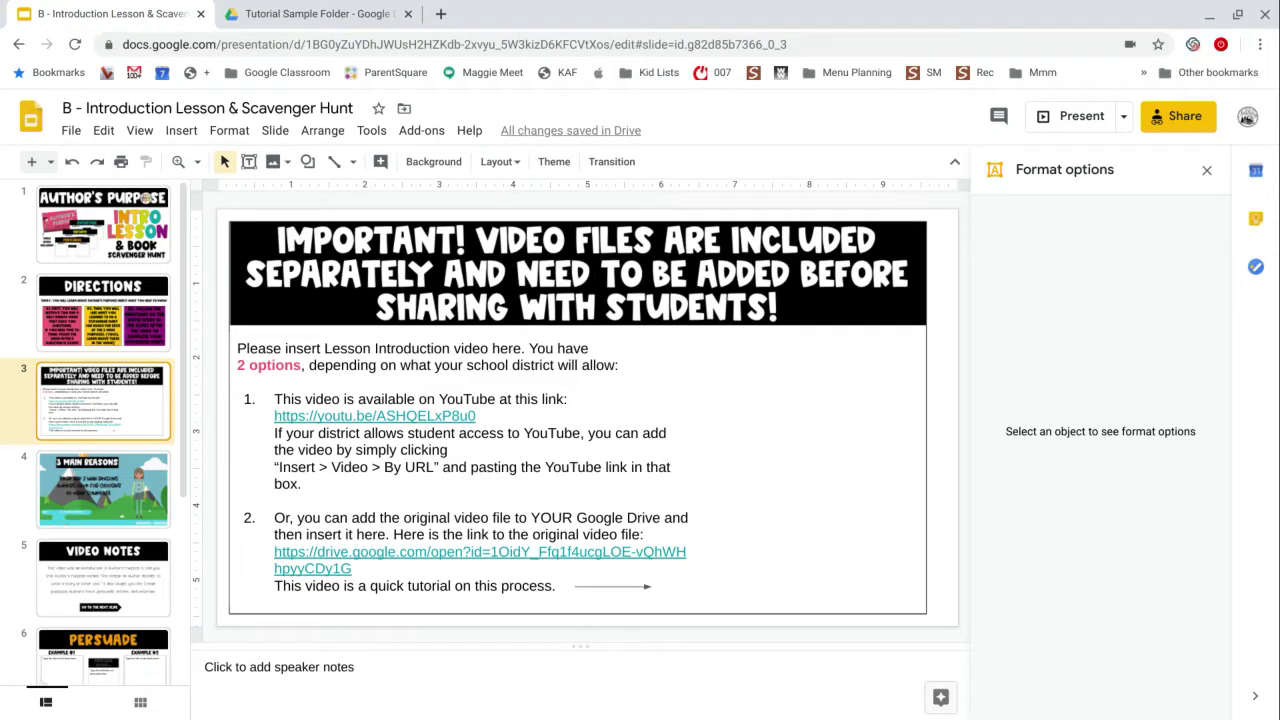
{"action": "left_click", "coordinate": [377, 416]}
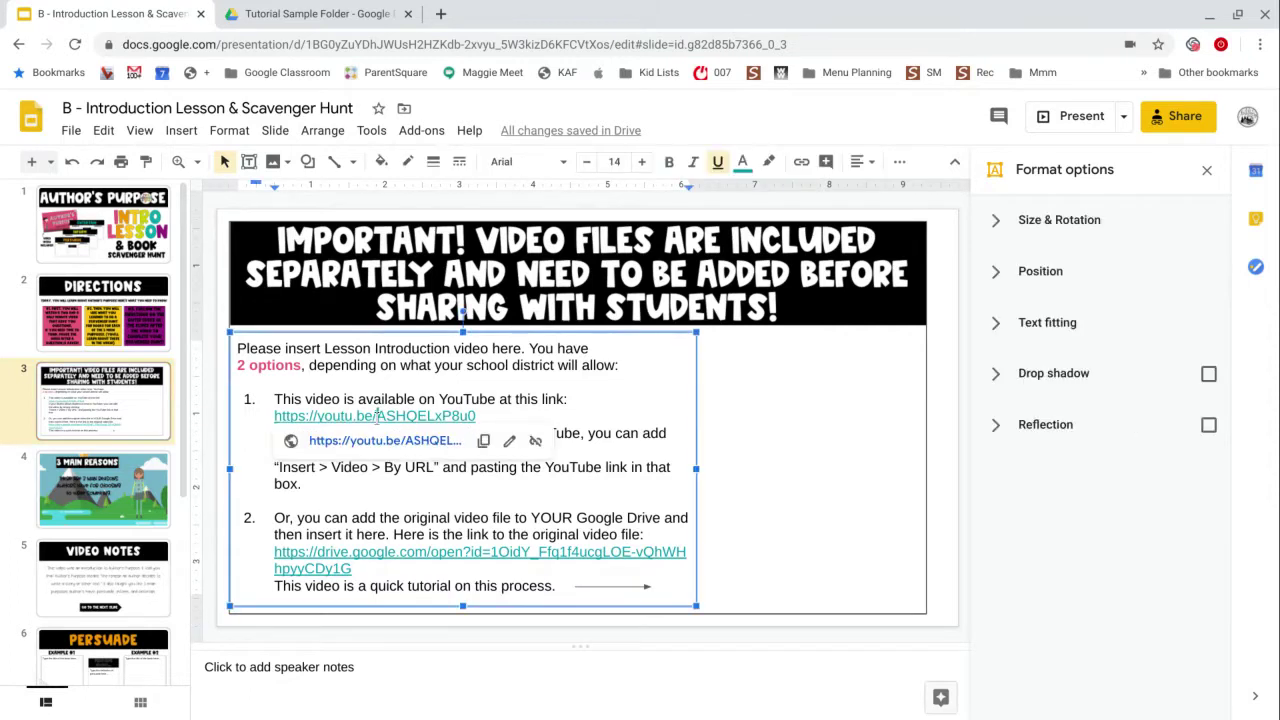
{"action": "left_click", "coordinate": [483, 441]}
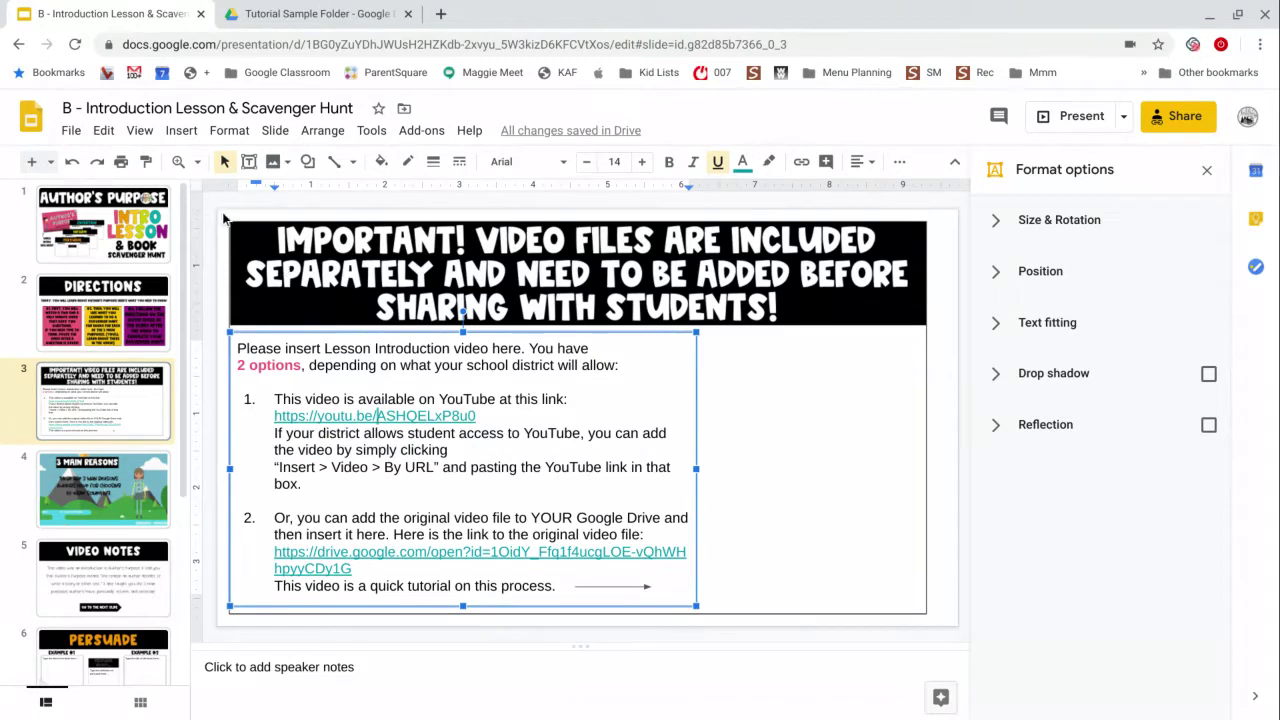
Select the header and instruction text on slide 3 and delete them.
{"action": "left_click", "coordinate": [782, 485]}
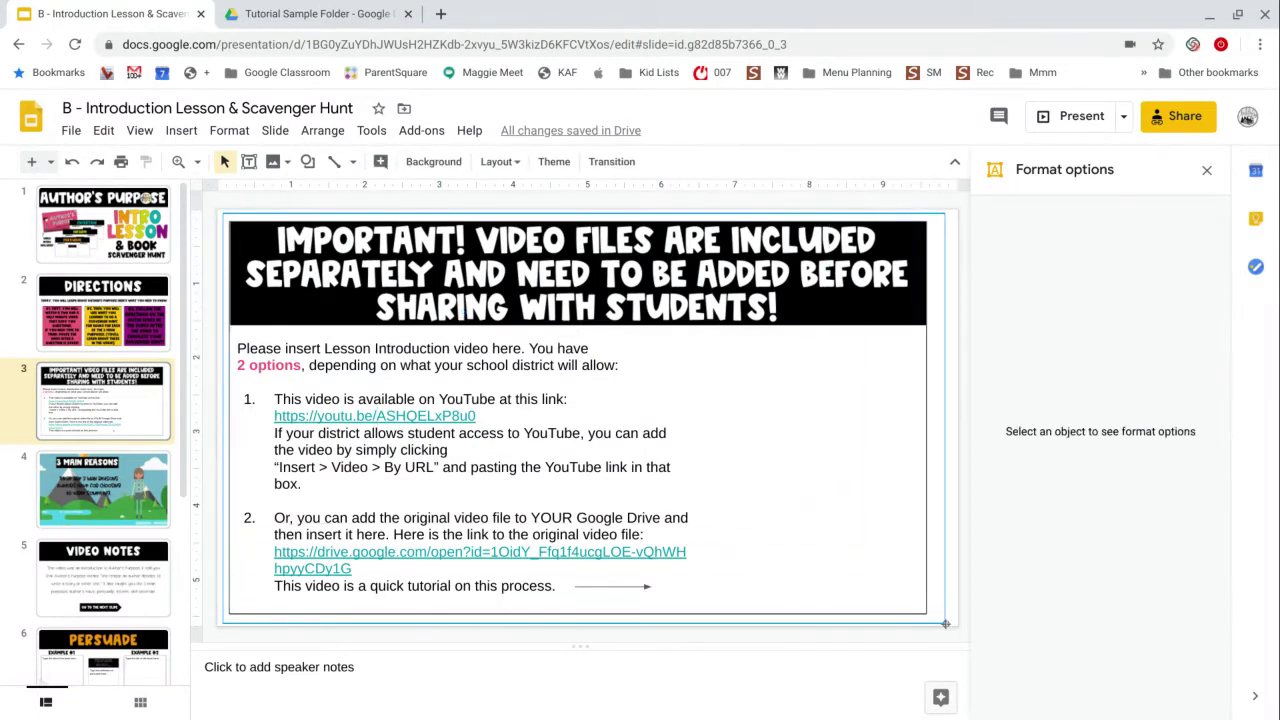
{"action": "left_click", "coordinate": [945, 624]}
{"action": "key", "text": "Delete"}
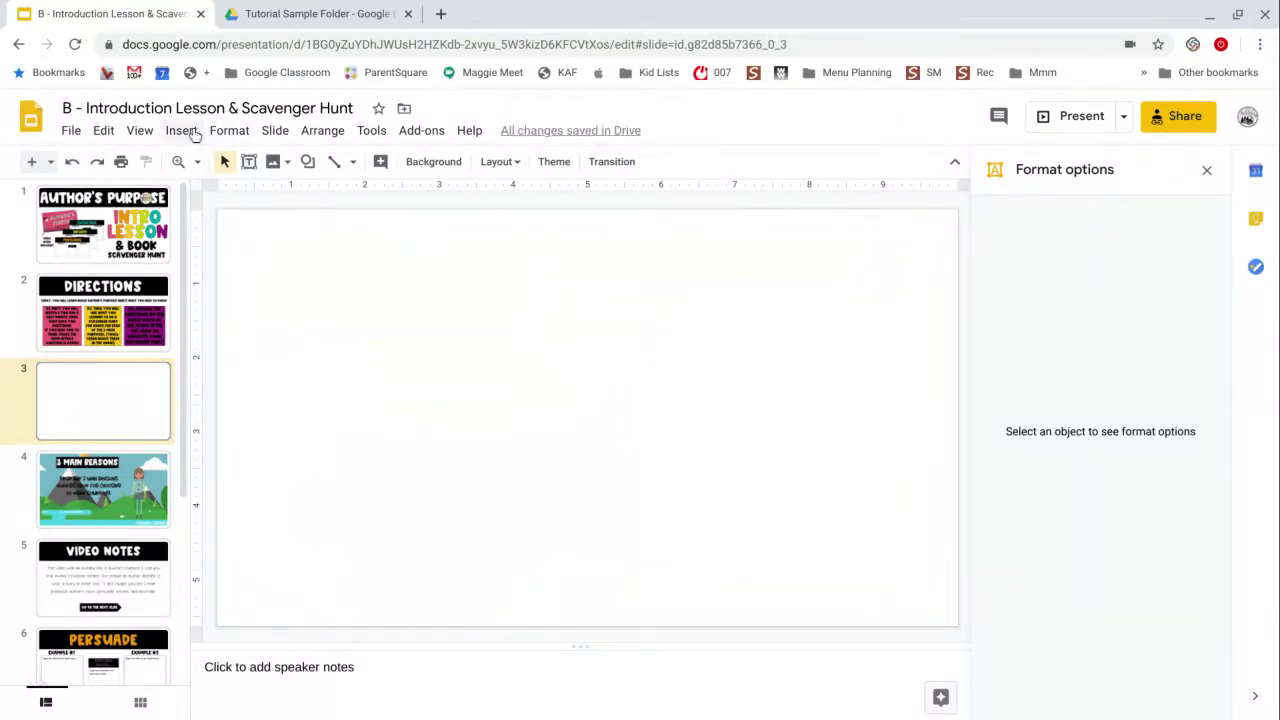
Insert the 'Authors Purpose video' on slide 3 by pasting its YouTube URL.
{"action": "left_click", "coordinate": [183, 131]}
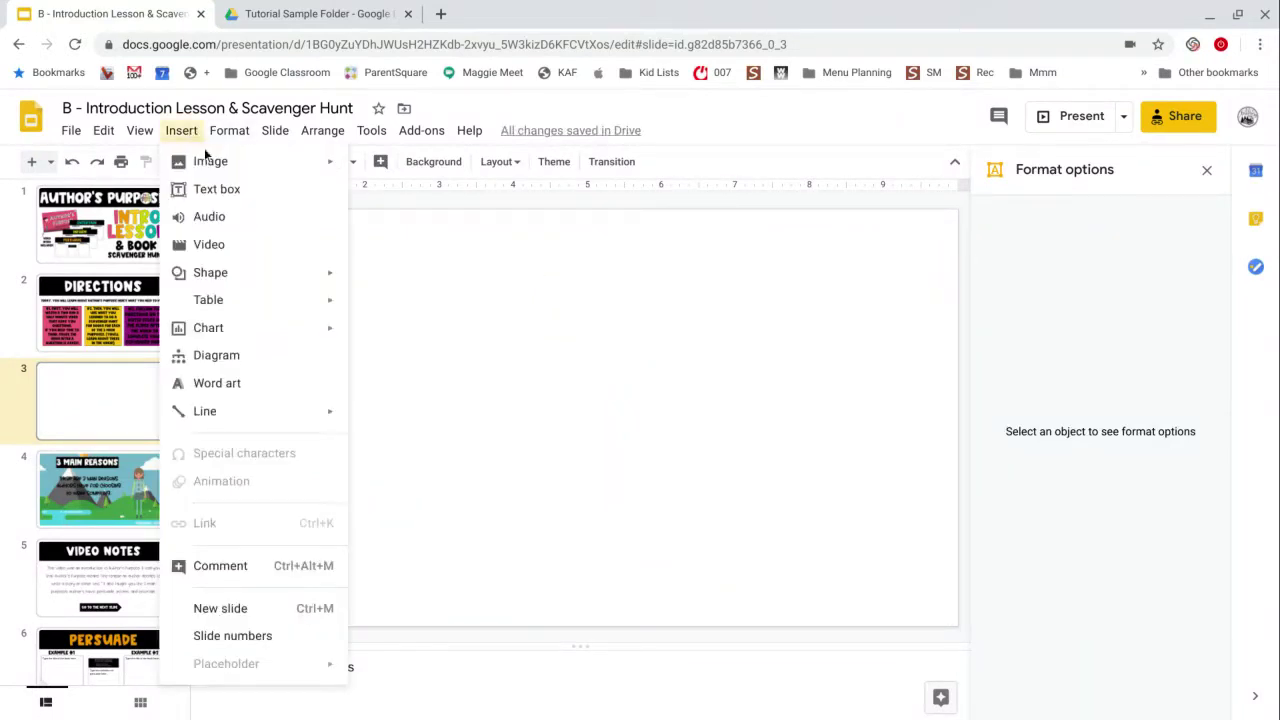
{"action": "left_click", "coordinate": [230, 247]}
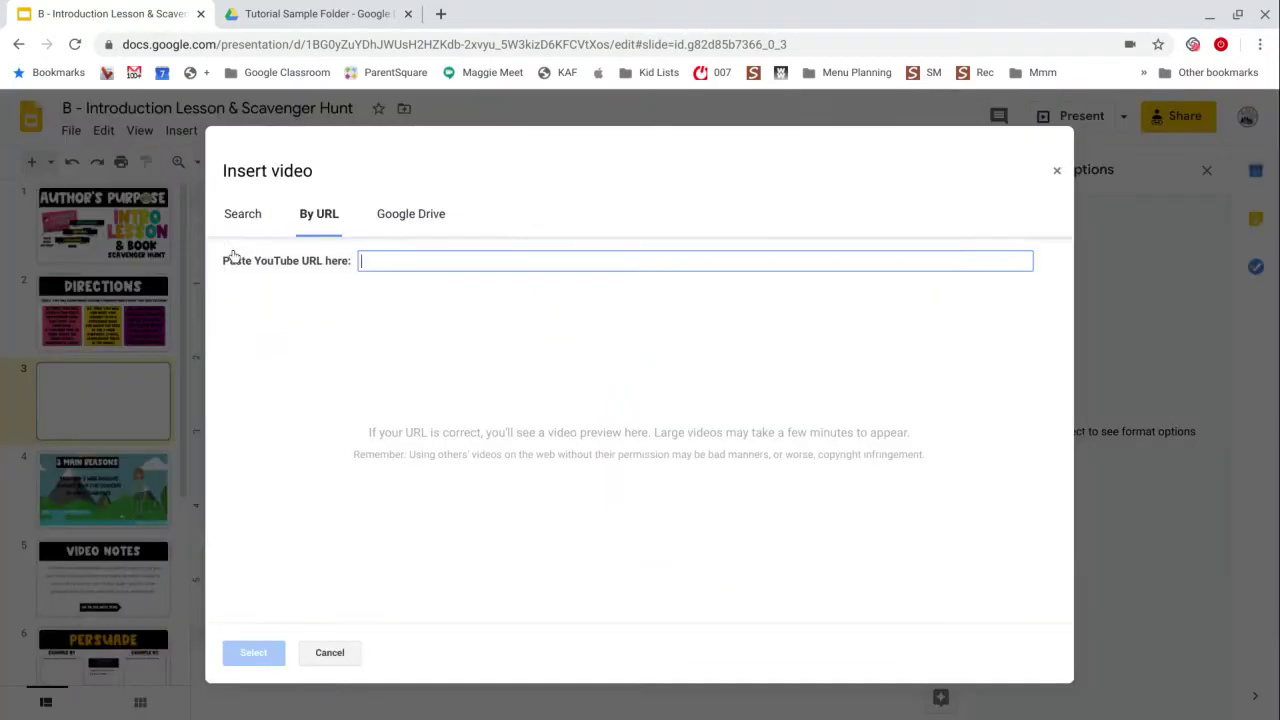
{"action": "left_click", "coordinate": [311, 222]}
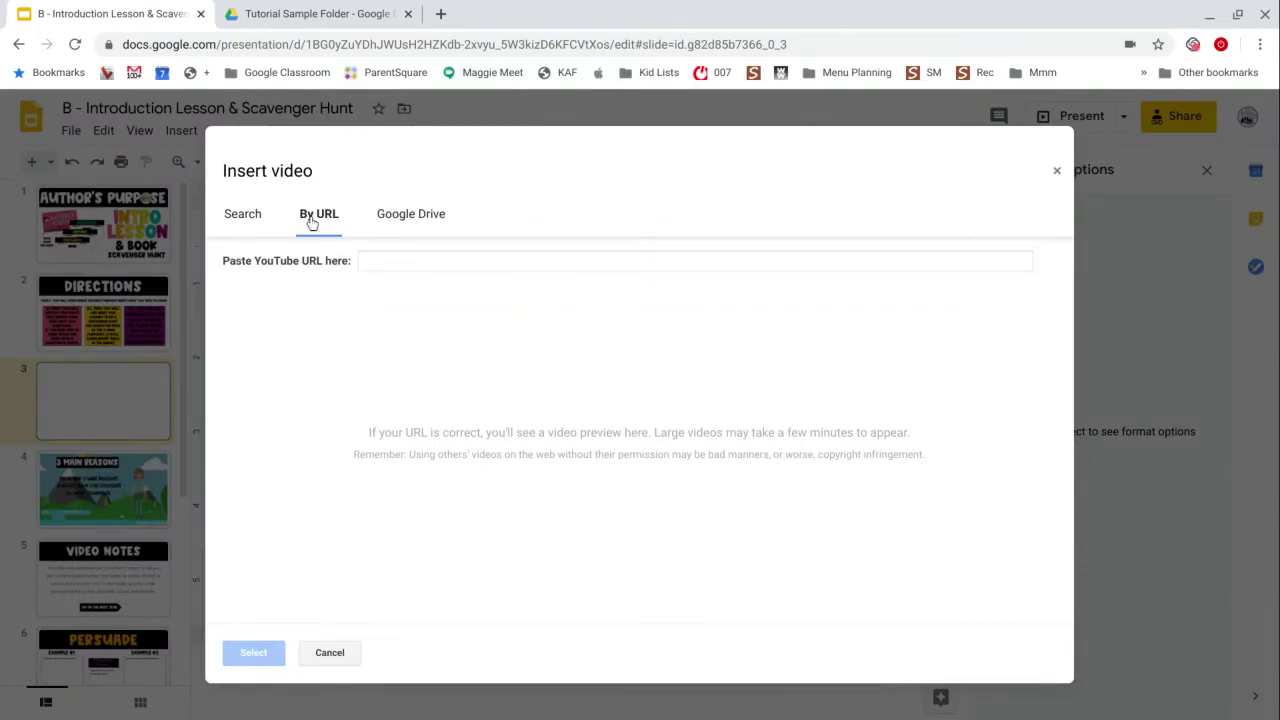
{"action": "left_click", "coordinate": [377, 264]}
{"action": "key", "text": "ctrl+v"}
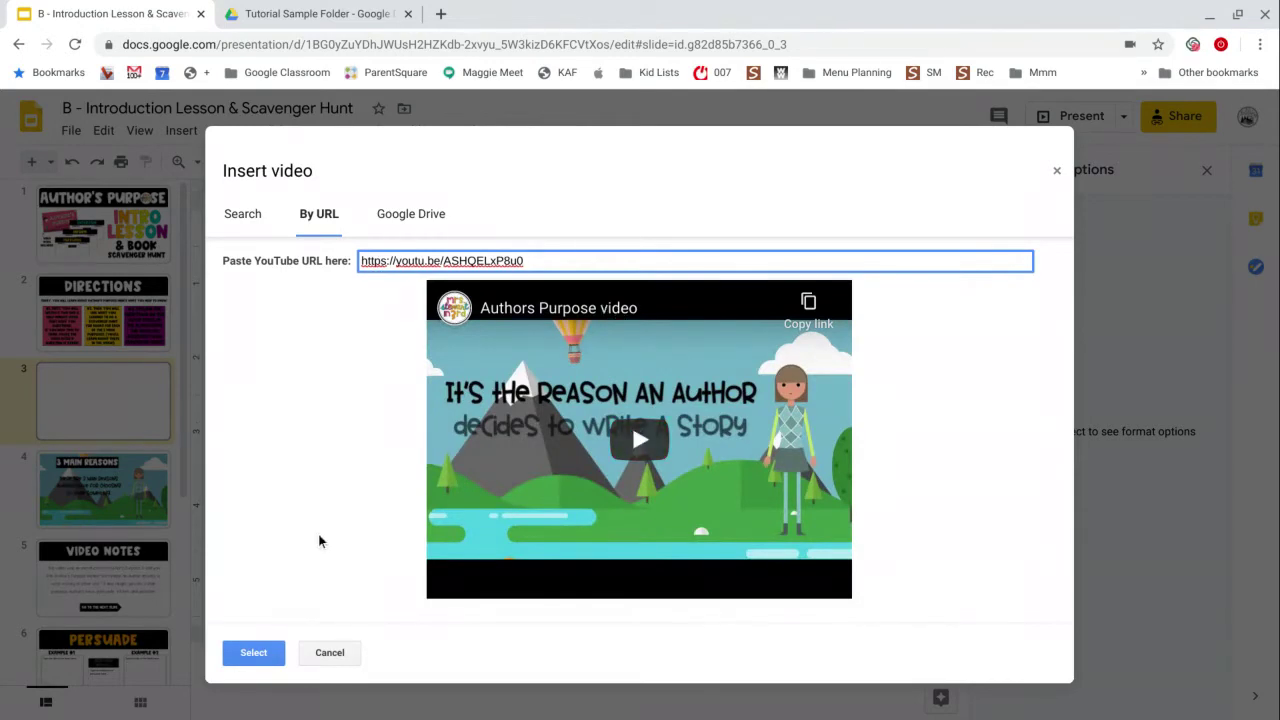
{"action": "left_click", "coordinate": [254, 653]}
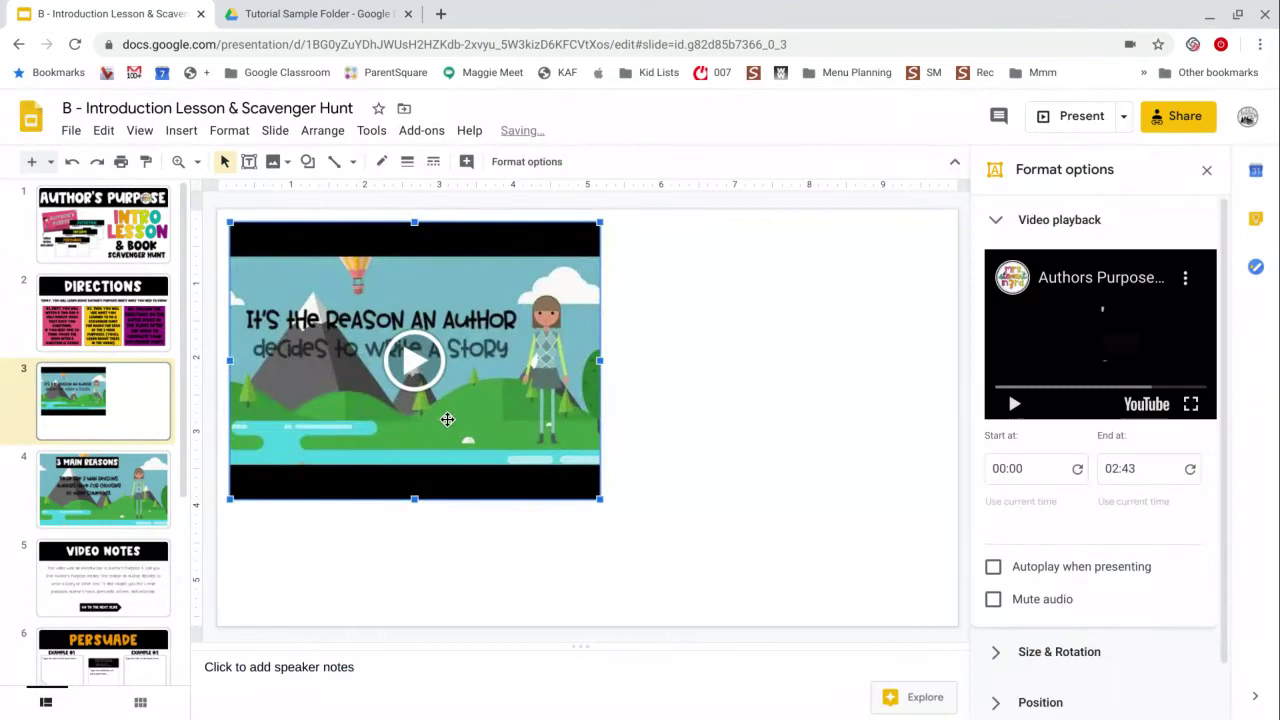
Stretch the video to the full slide height and centre it horizontally on the page.
{"action": "left_click_drag", "start_coordinate": [602, 497], "coordinate": [772, 570]}
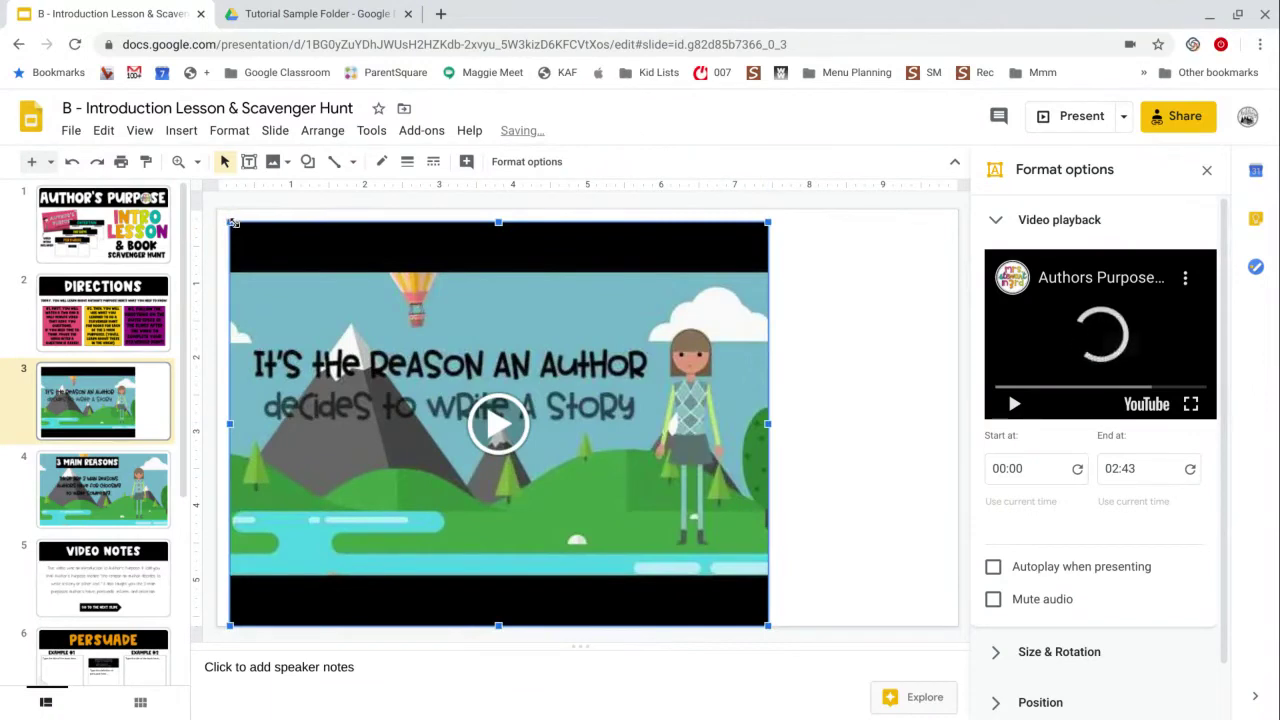
{"action": "left_click_drag", "start_coordinate": [231, 224], "coordinate": [216, 208]}
{"action": "left_click", "coordinate": [321, 131]}
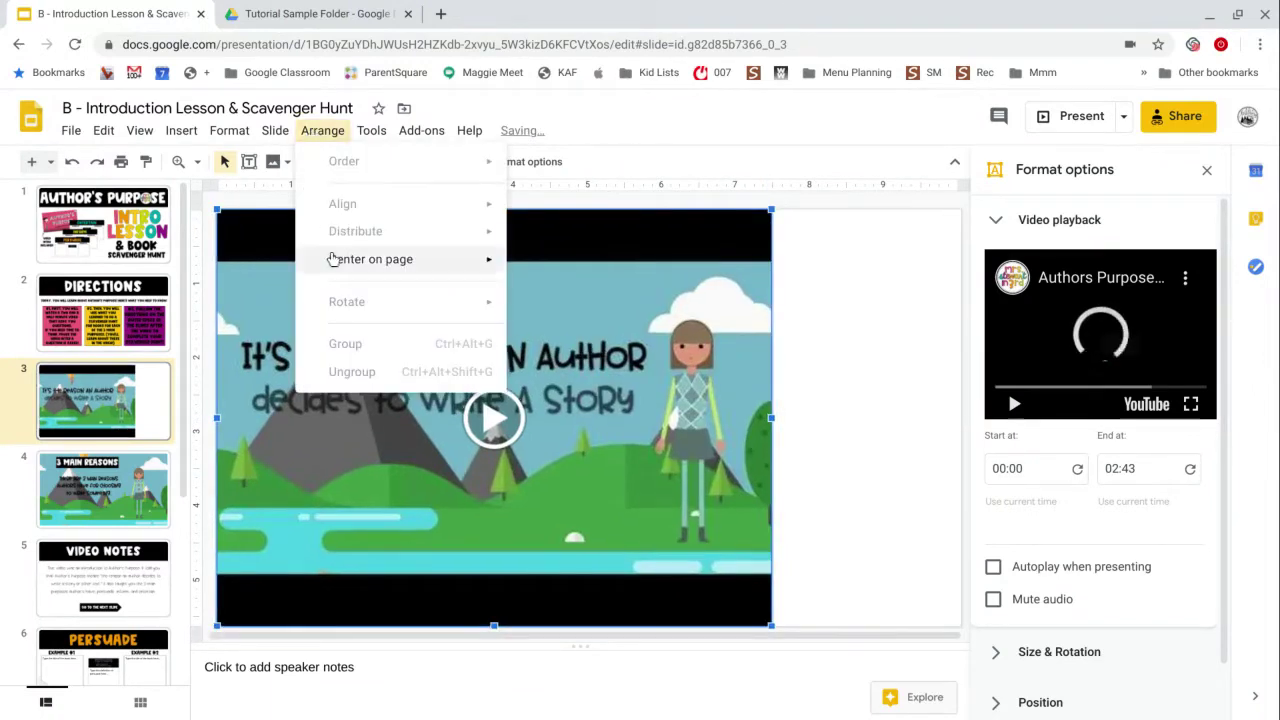
{"action": "mouse_move", "coordinate": [332, 259]}
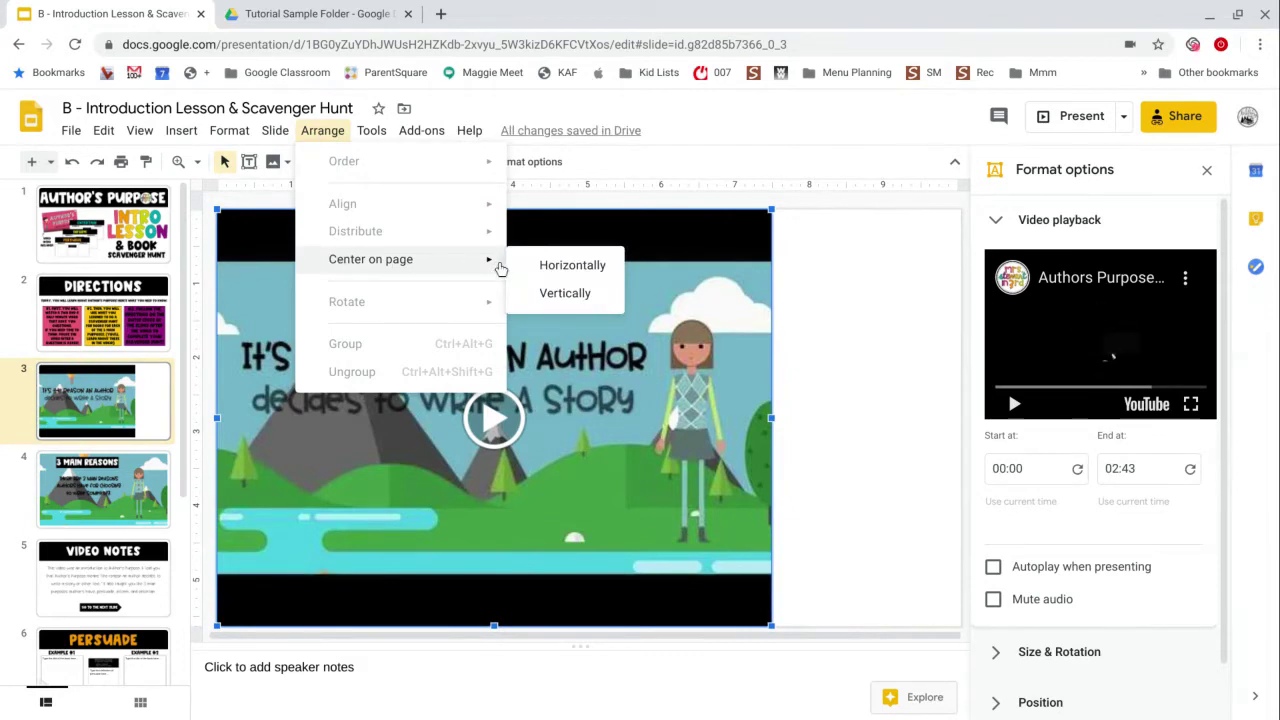
{"action": "left_click", "coordinate": [540, 266]}
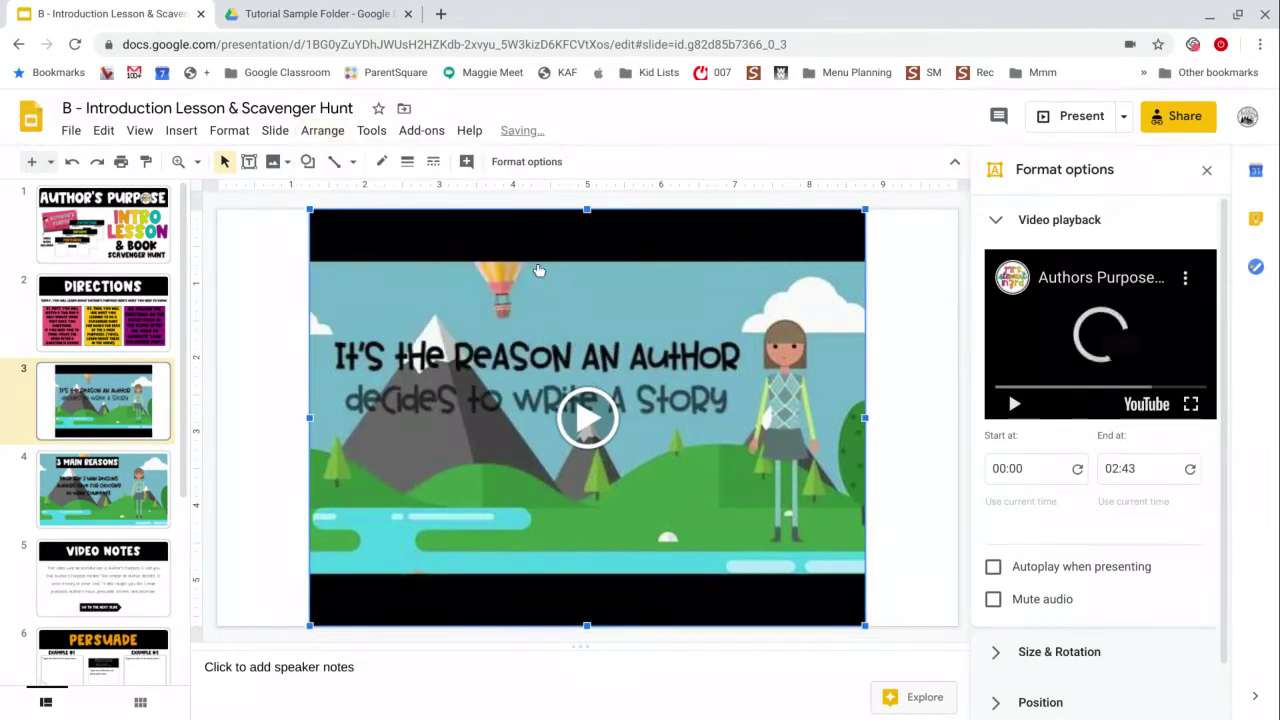
{"action": "left_click", "coordinate": [895, 295]}
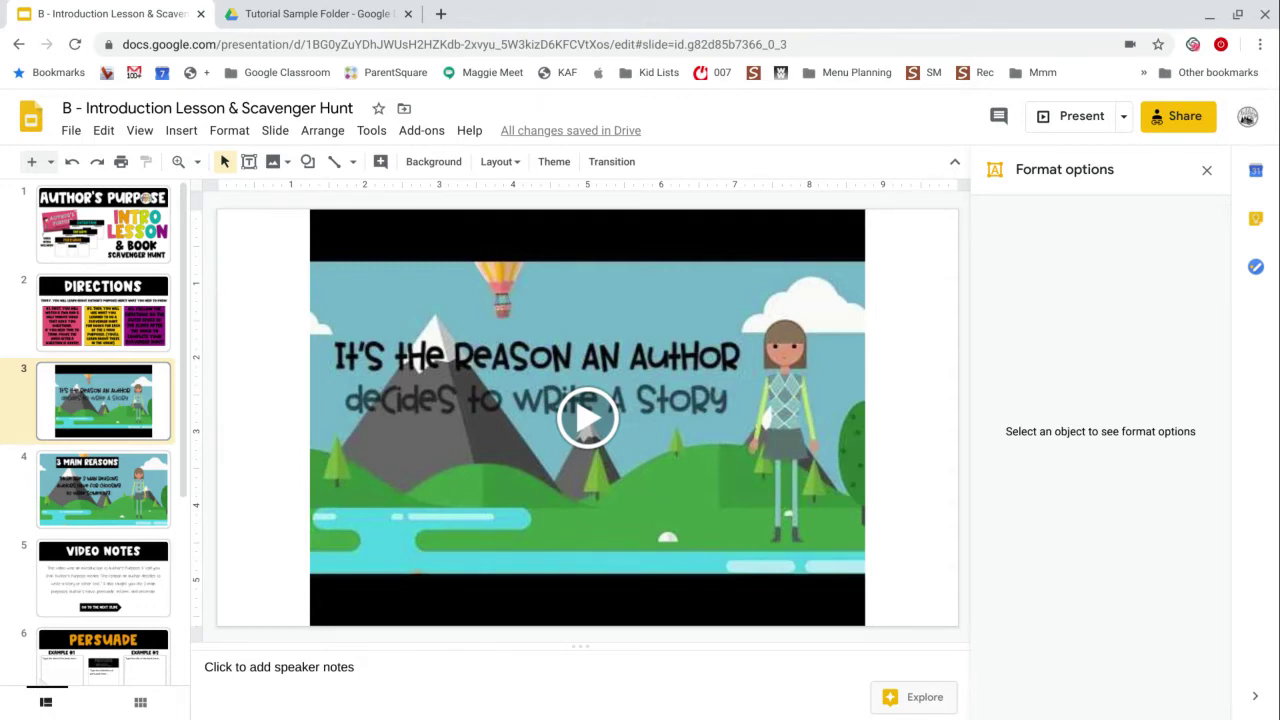
Shrink the YouTube video back to its original size and delete it from slide 3.
{"action": "left_click_drag", "start_coordinate": [587, 417], "coordinate": [491, 415]}
{"action": "left_click_drag", "start_coordinate": [214, 209], "coordinate": [229, 223]}
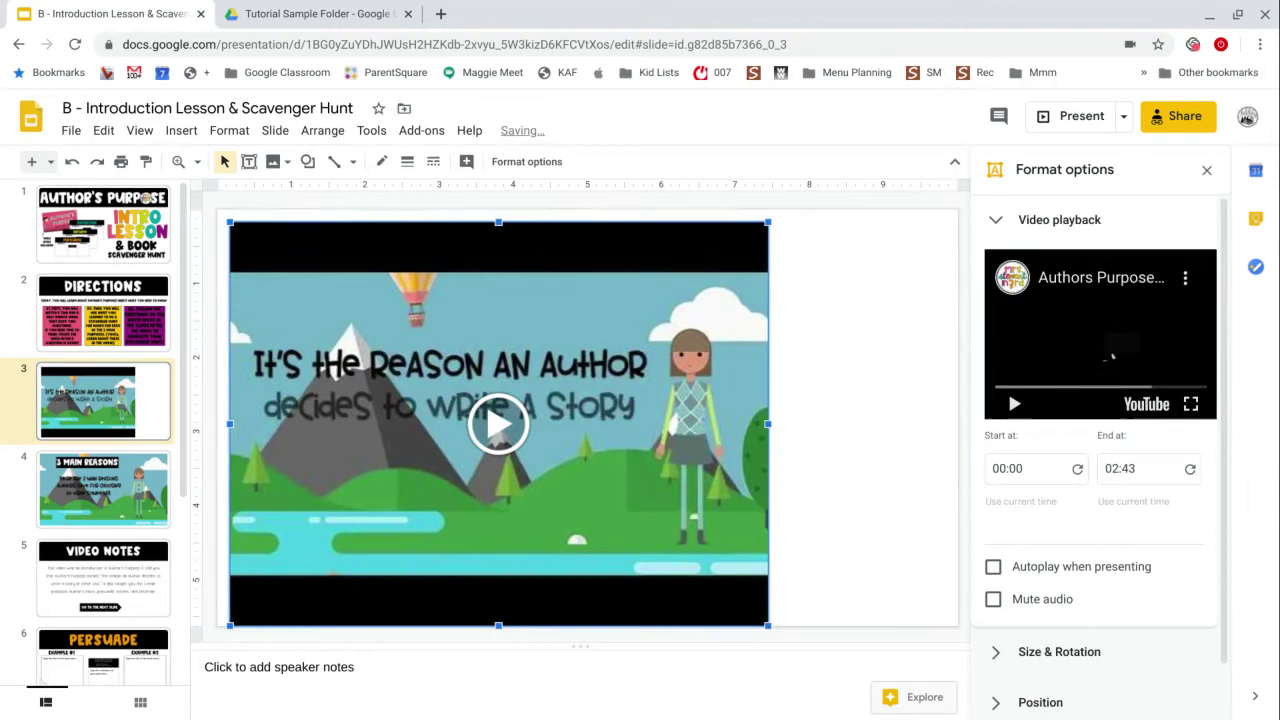
{"action": "left_click_drag", "start_coordinate": [771, 623], "coordinate": [600, 500]}
{"action": "key", "text": "Delete"}
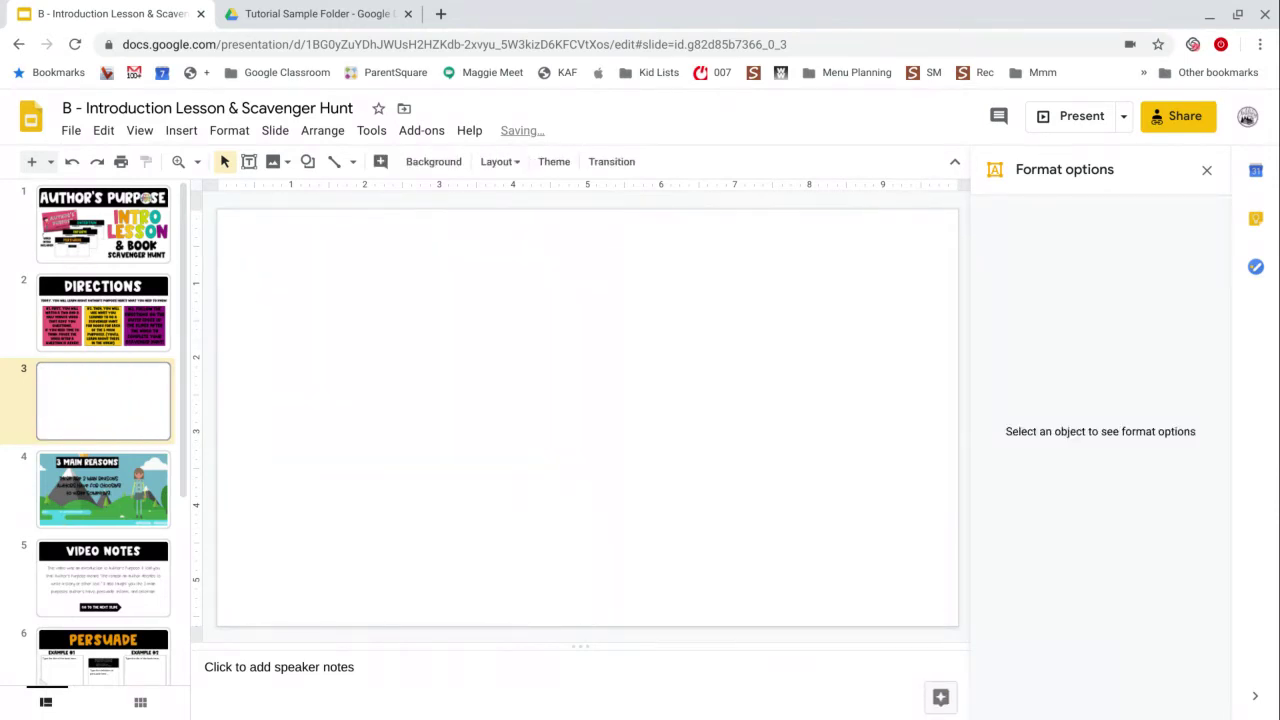
Restore slide 3's original instructions with Ctrl+Z and copy the Google Drive video link.
{"action": "key", "text": "ctrl+z"}
{"action": "left_click", "coordinate": [522, 551]}
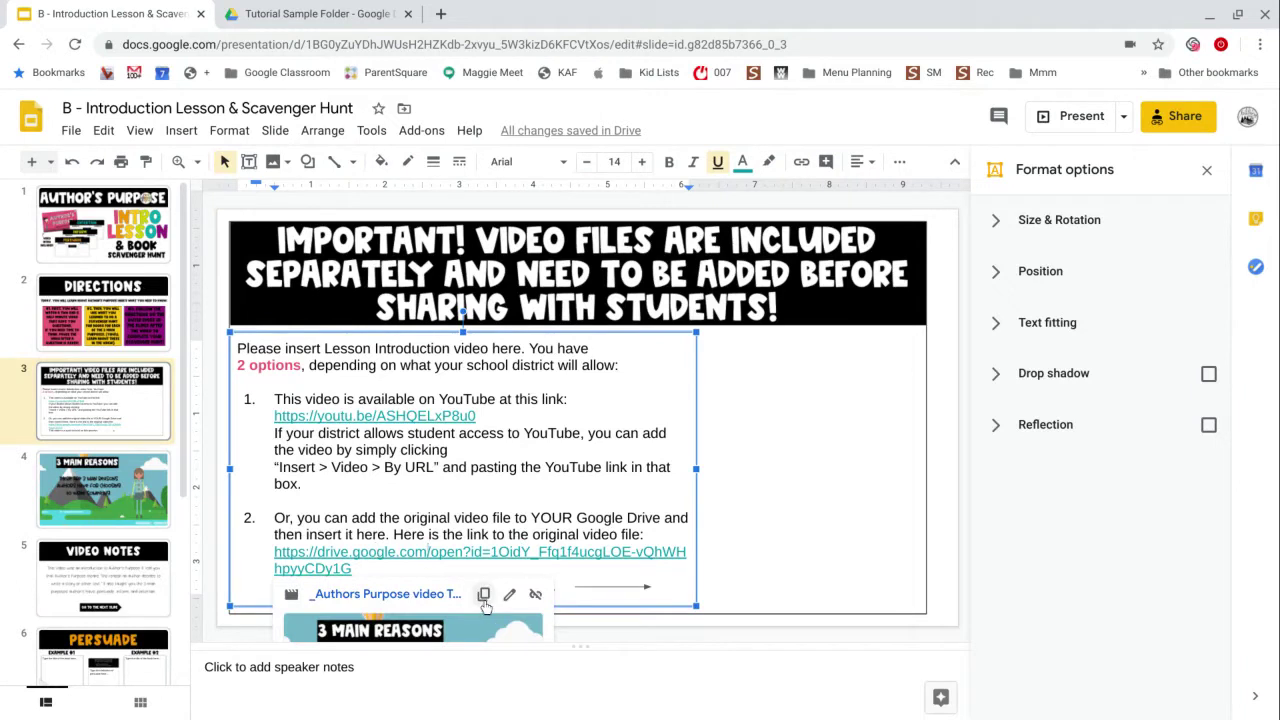
{"action": "left_click", "coordinate": [485, 603]}
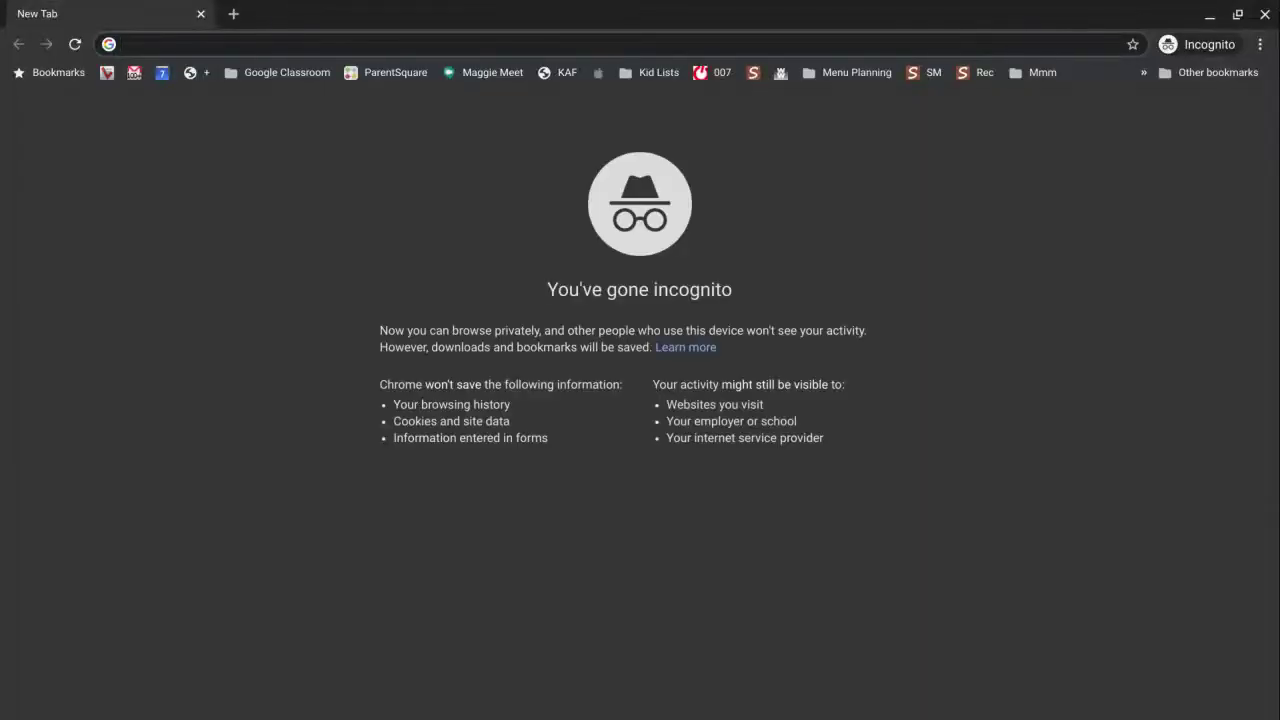
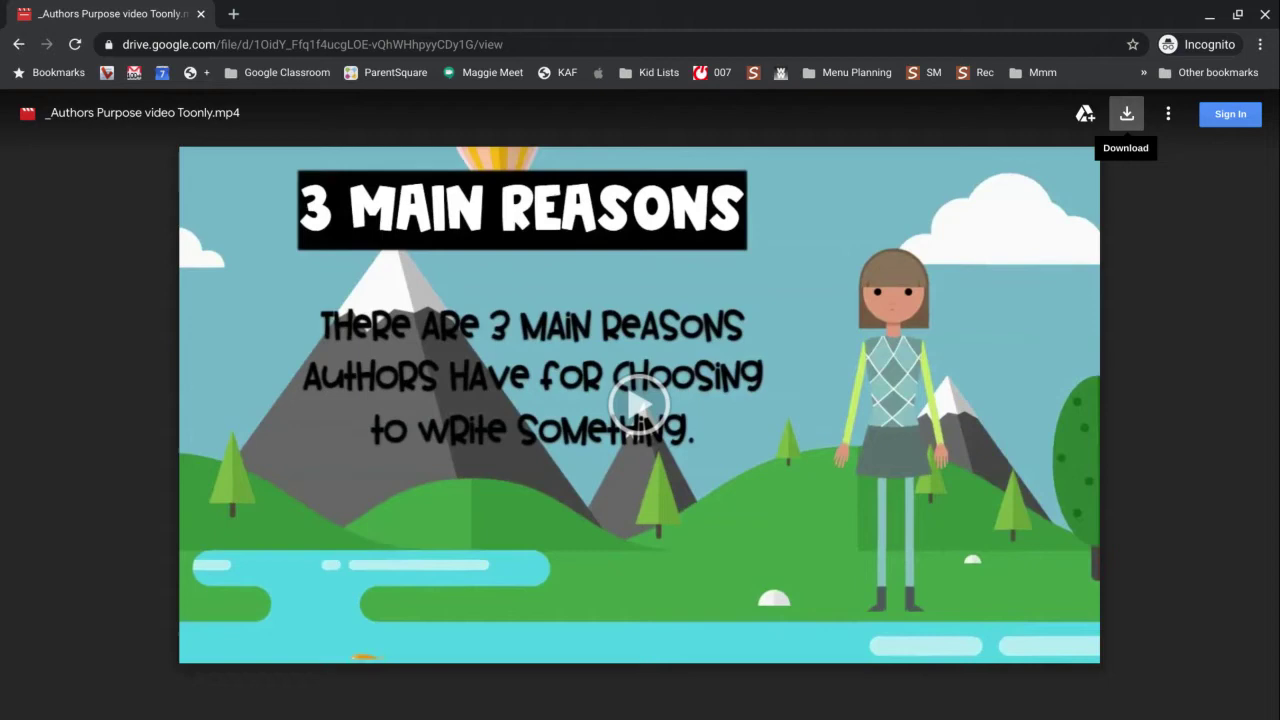
Download the 111 MB Toonly video, accepting the cannot-scan-for-viruses warning.
{"action": "left_click", "coordinate": [1126, 113]}
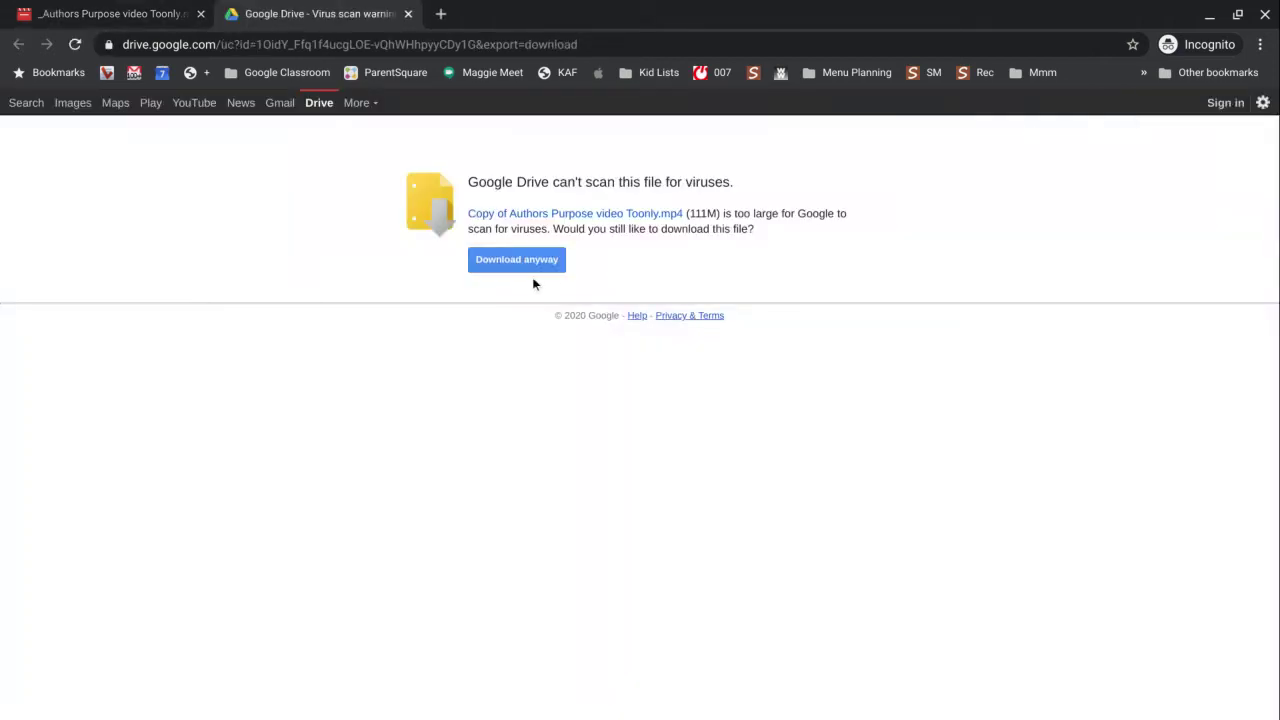
{"action": "left_click", "coordinate": [528, 259]}
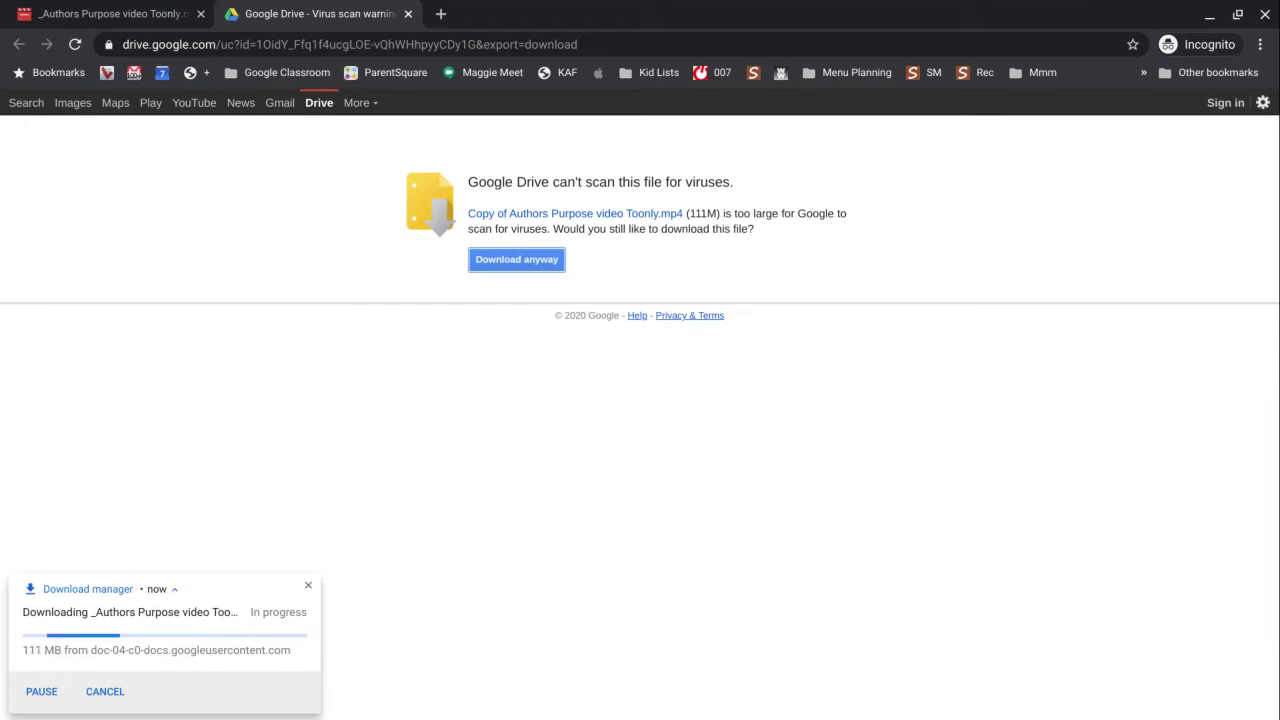
Close the incognito window and return to the empty Tutorial Sample Folder in Drive.
{"action": "left_click", "coordinate": [671, 683]}
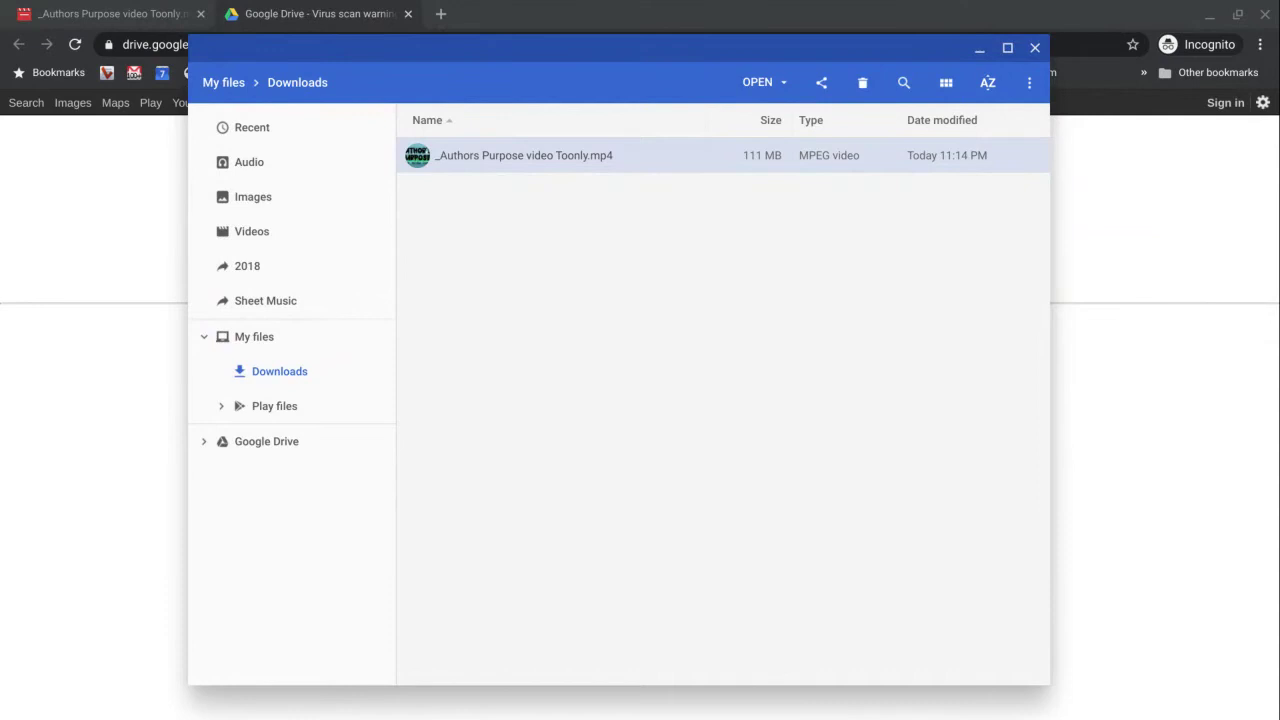
{"action": "left_click", "coordinate": [1266, 14]}
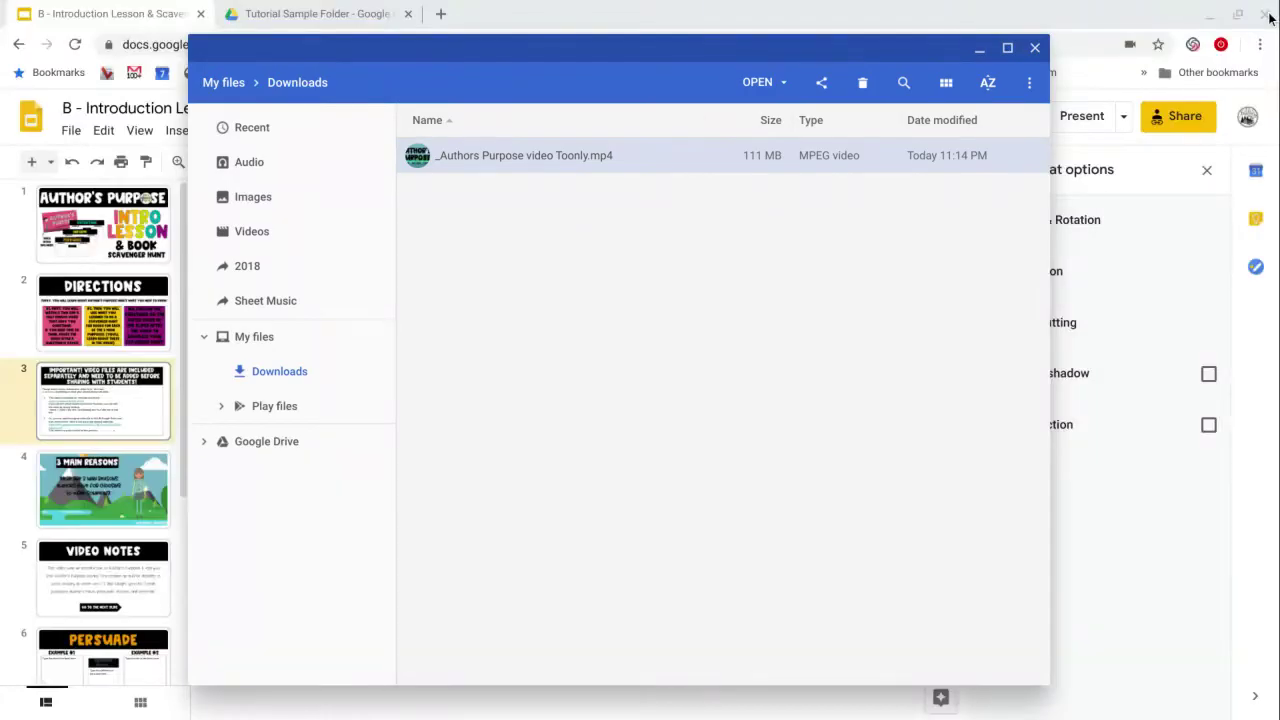
{"action": "left_click", "coordinate": [1134, 10]}
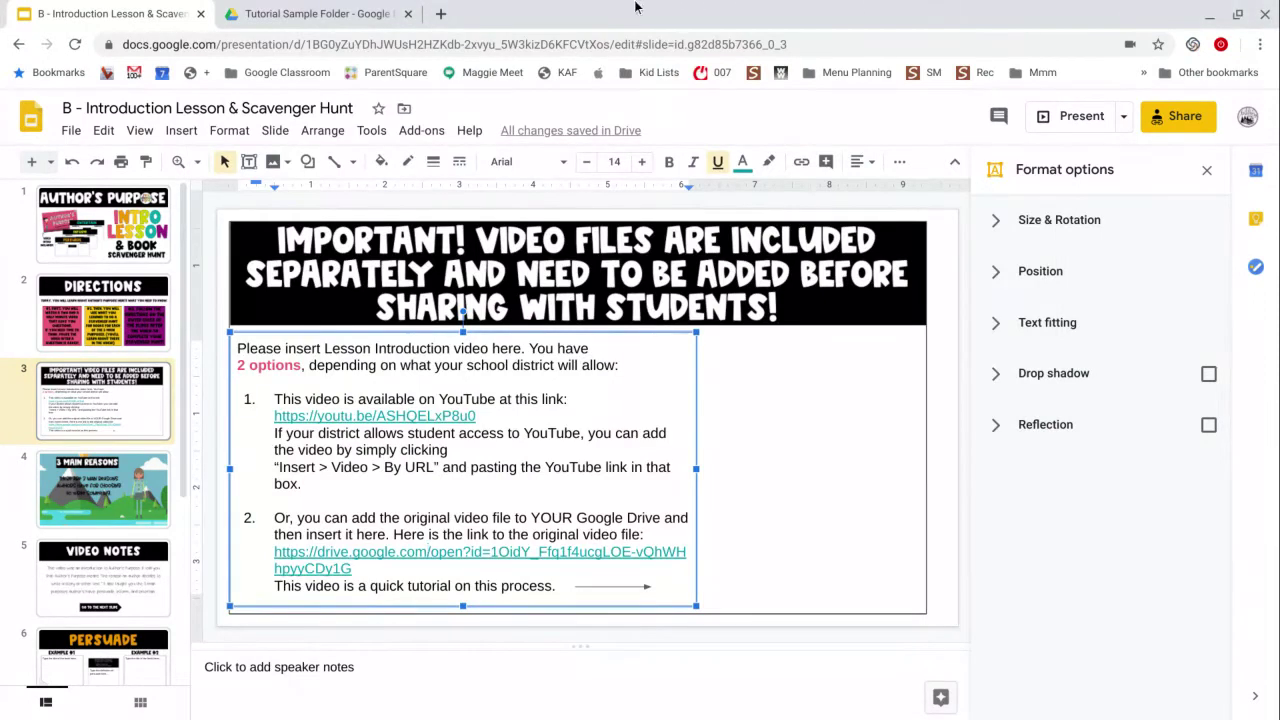
{"action": "left_click", "coordinate": [378, 14]}
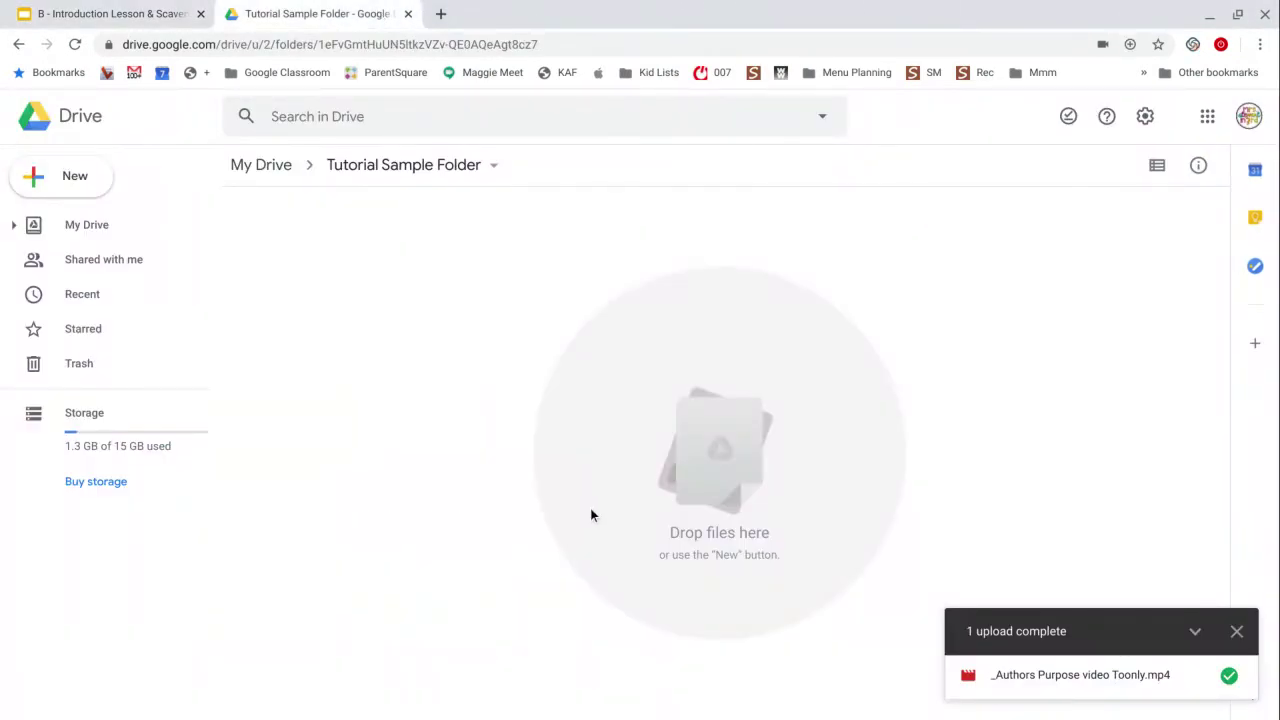
{"action": "left_click", "coordinate": [1237, 631]}
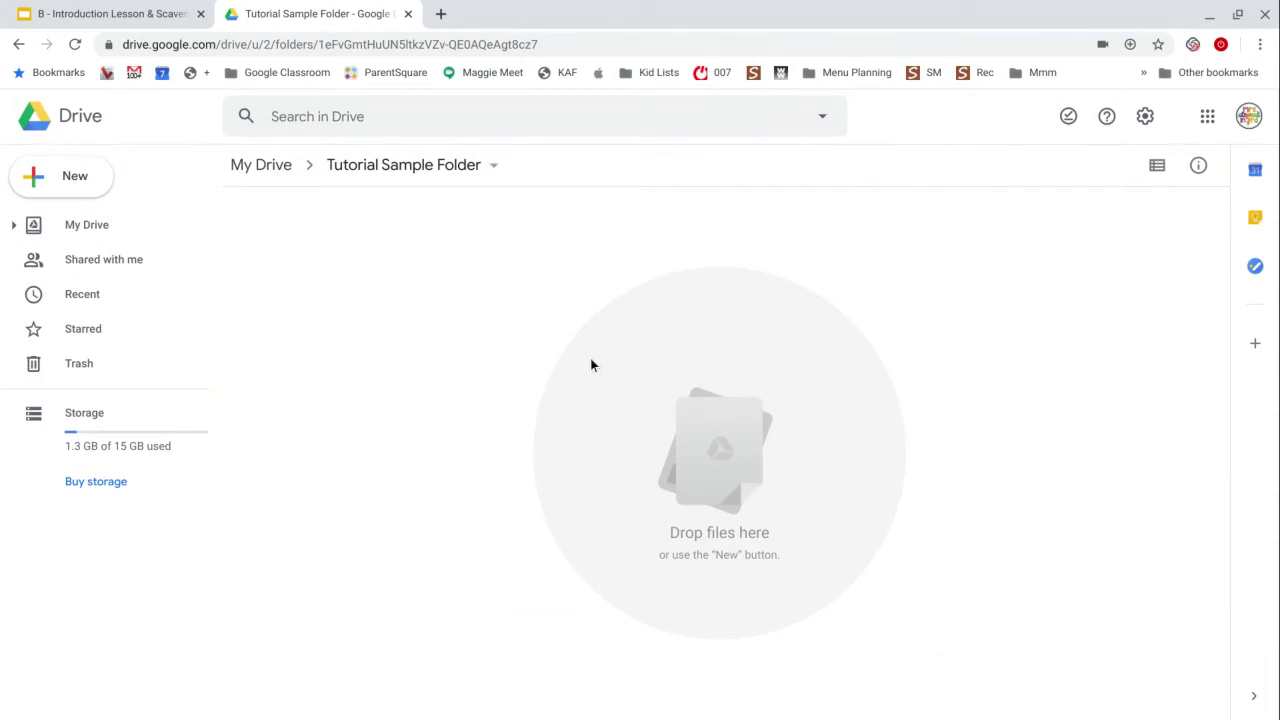
Try dragging the Toonly mp4 from the Downloads folder onto the Drive folder.
{"action": "key", "text": "alt+Tab"}
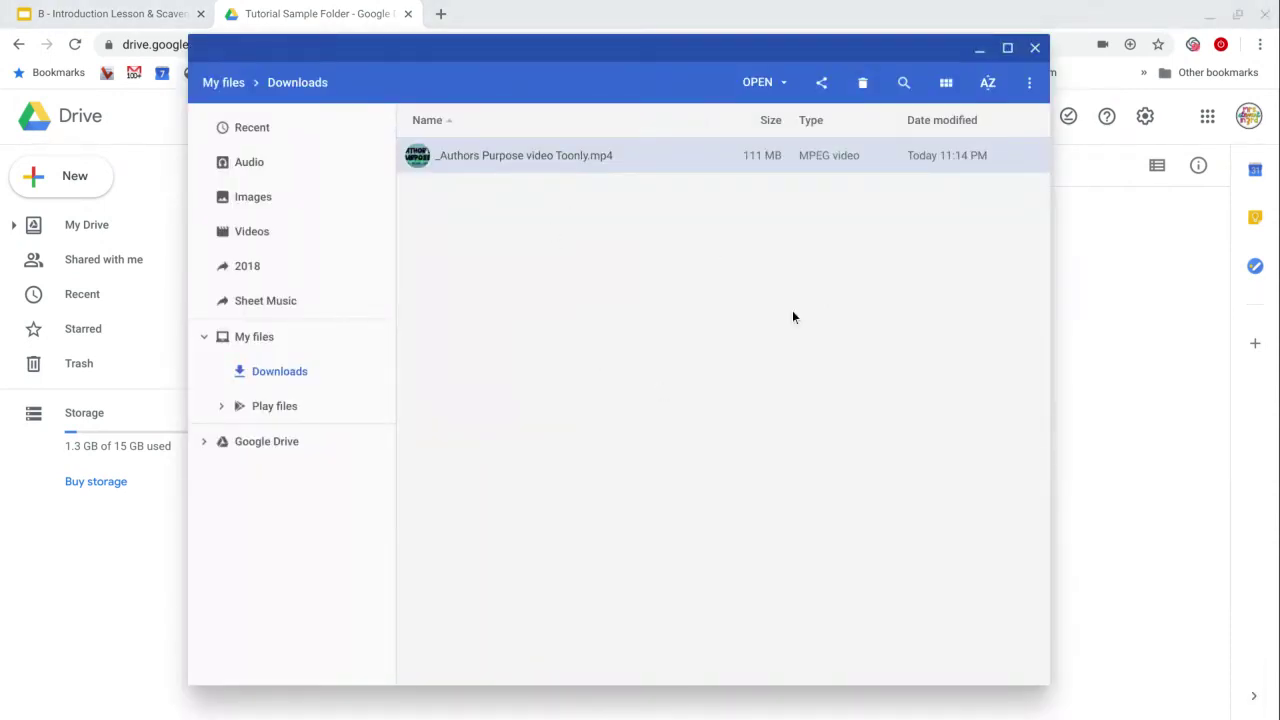
{"action": "left_click_drag", "start_coordinate": [524, 155], "coordinate": [1168, 440]}
{"action": "left_click_drag", "start_coordinate": [792, 317], "coordinate": [792, 317]}
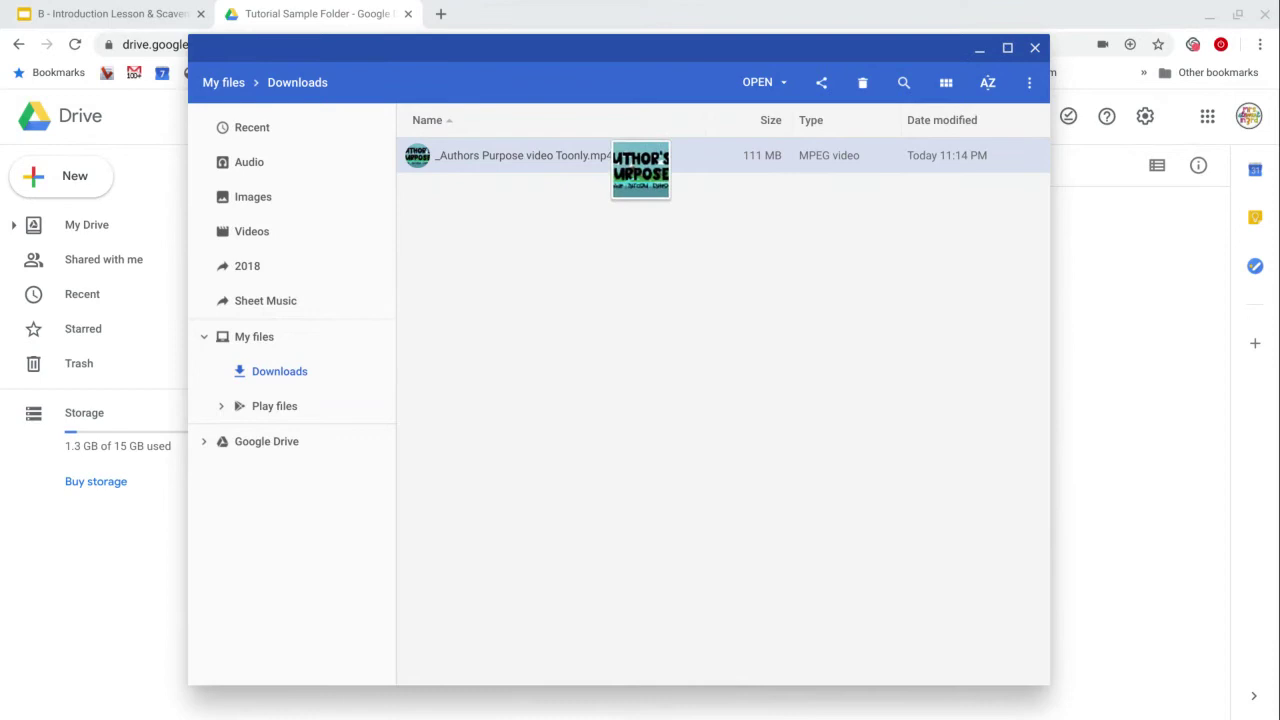
Upload _Authors Purpose video Toonly.mp4 from Downloads via New > File upload.
{"action": "left_click", "coordinate": [70, 176]}
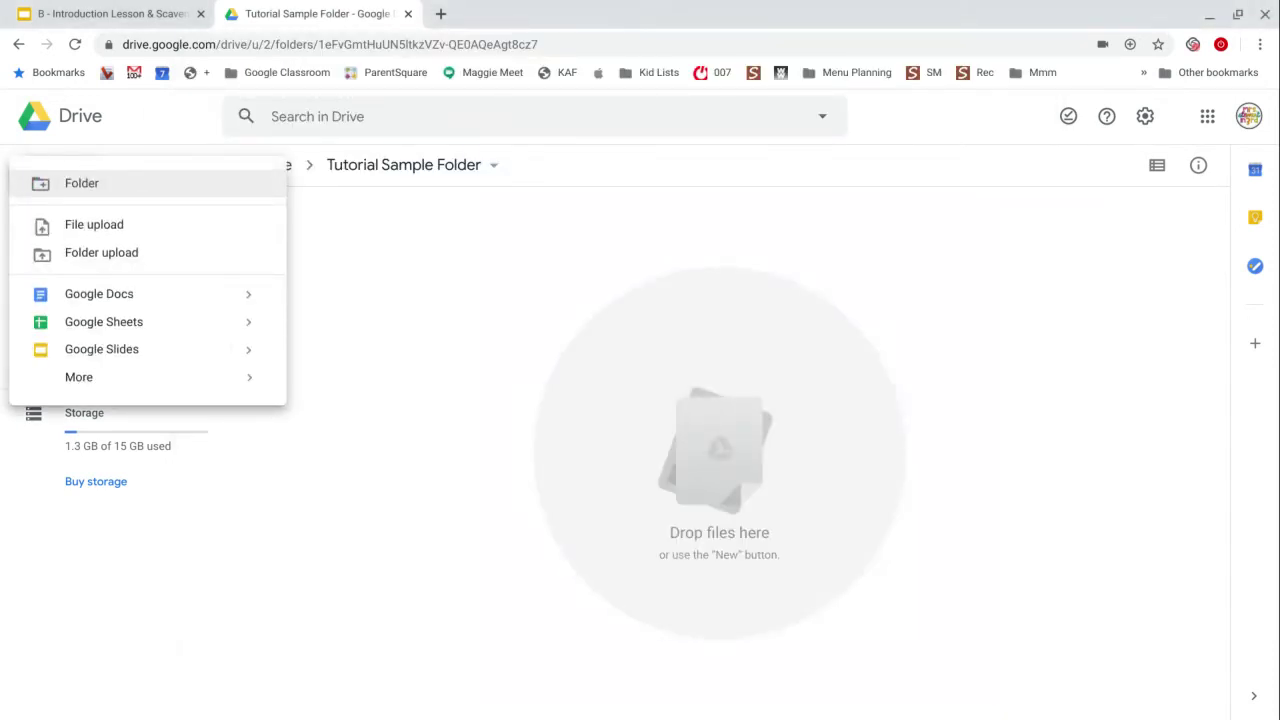
{"action": "left_click", "coordinate": [88, 225]}
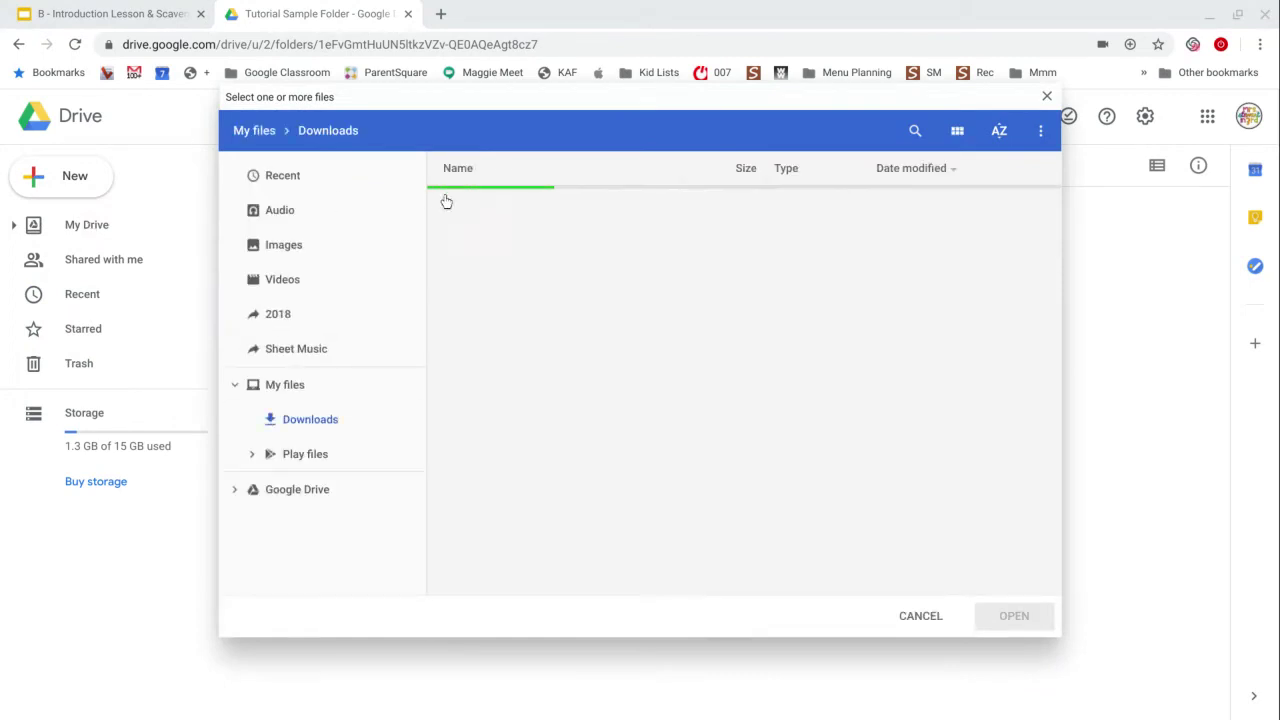
{"action": "left_click", "coordinate": [552, 206]}
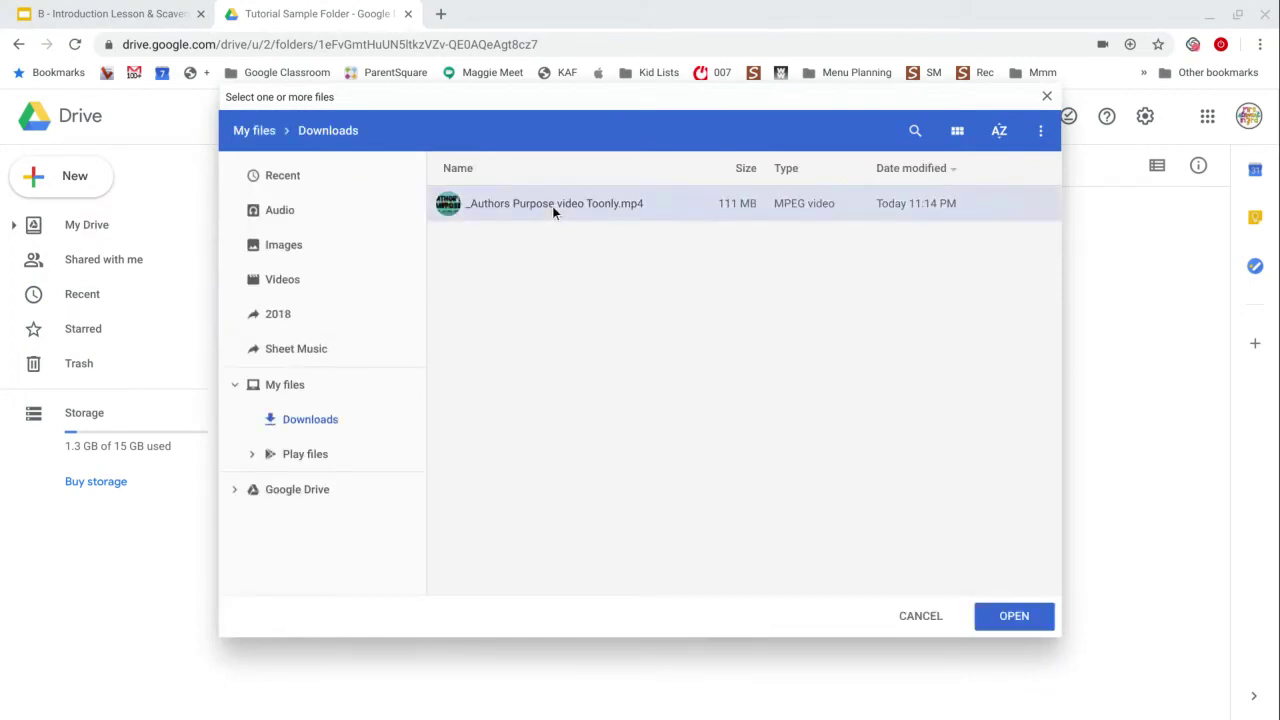
{"action": "left_click", "coordinate": [1026, 615]}
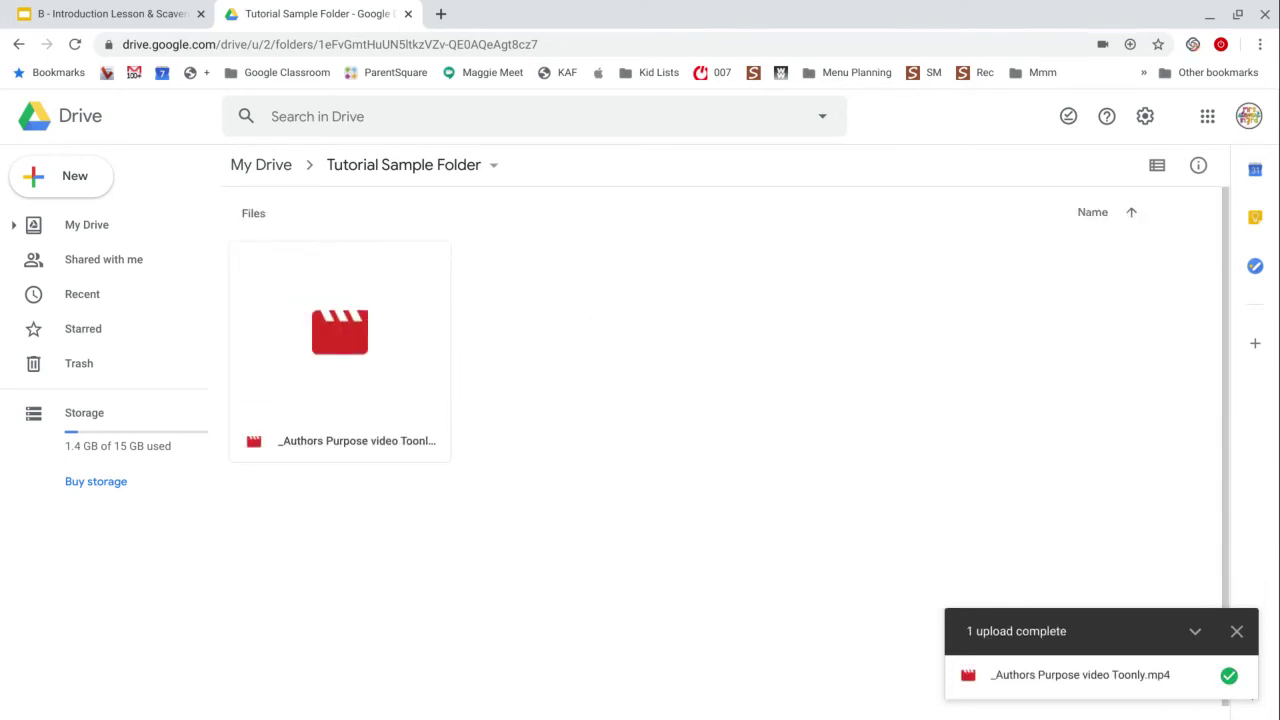
{"action": "left_click", "coordinate": [379, 426]}
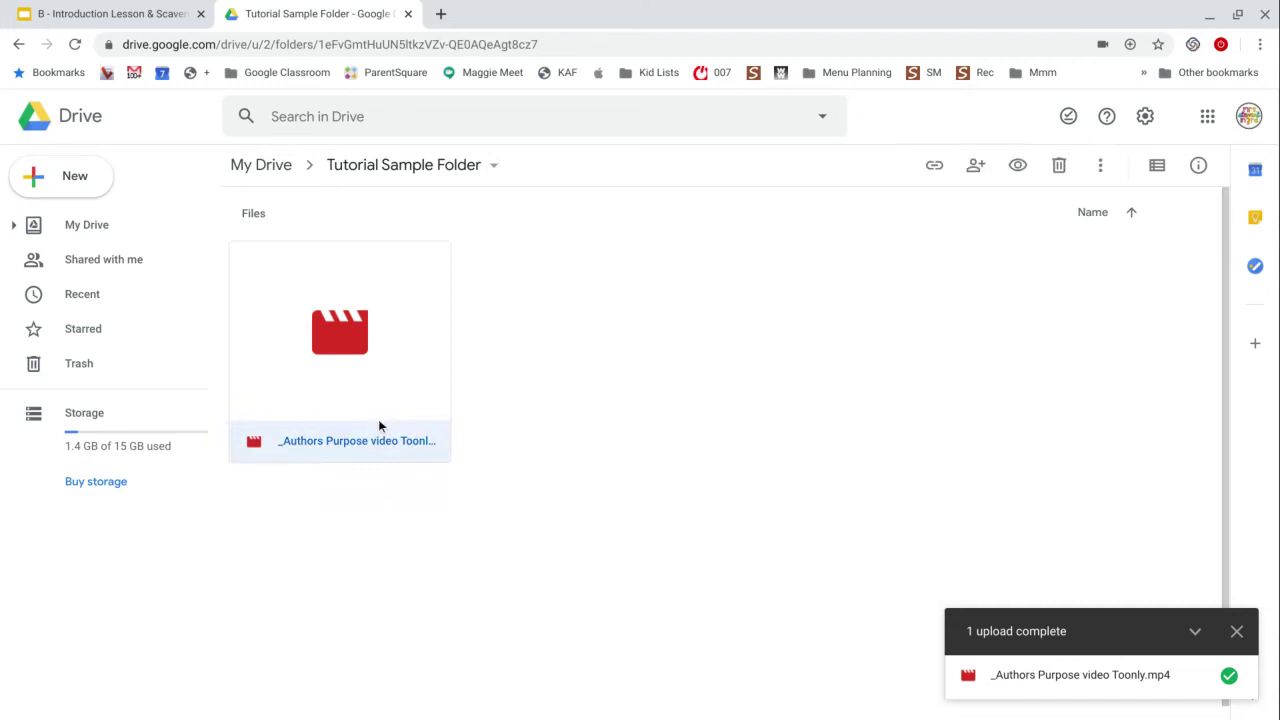
{"action": "double_click", "coordinate": [382, 404]}
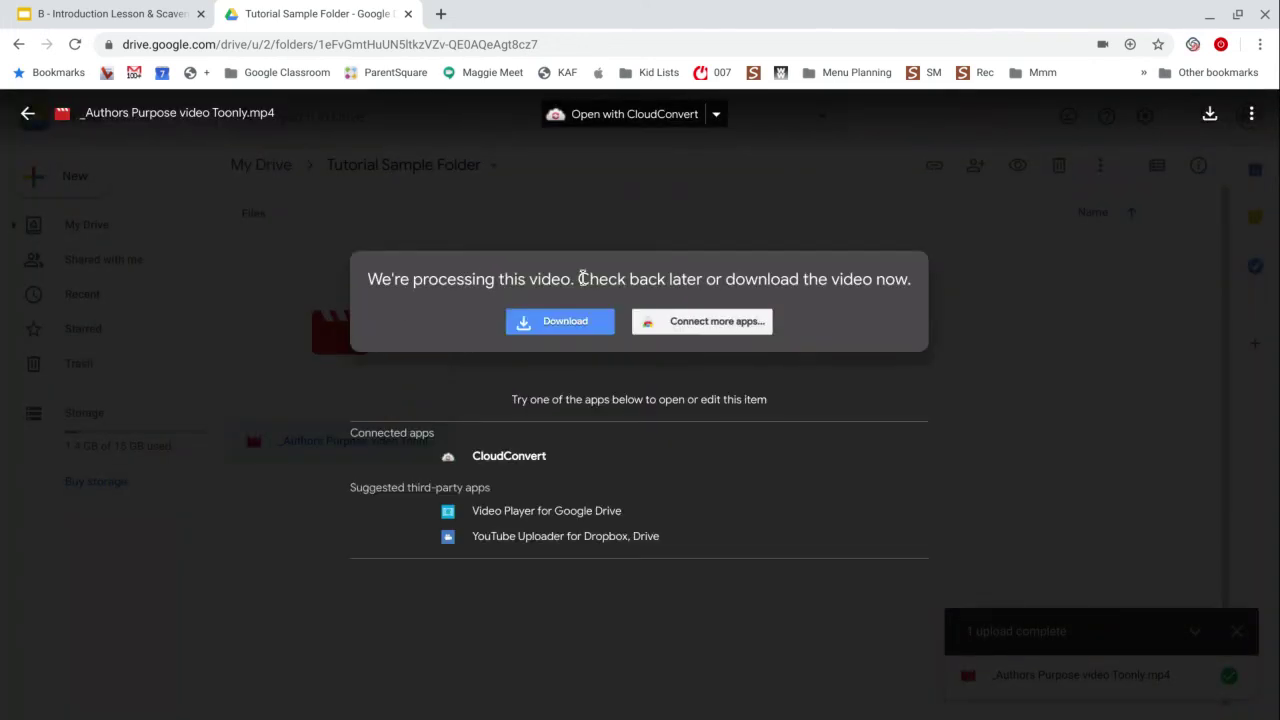
{"action": "left_click", "coordinate": [29, 114]}
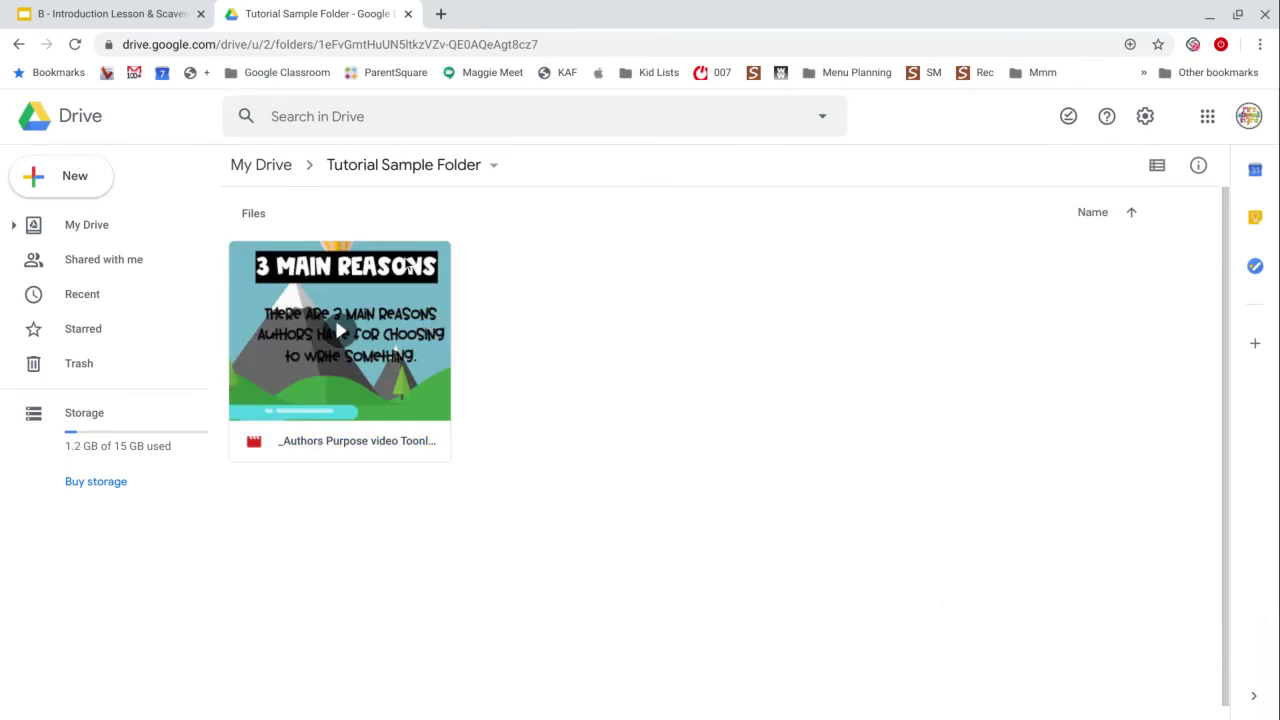
Back in the presentation, marquee-select everything on slide 3 and delete it.
{"action": "left_click", "coordinate": [128, 10]}
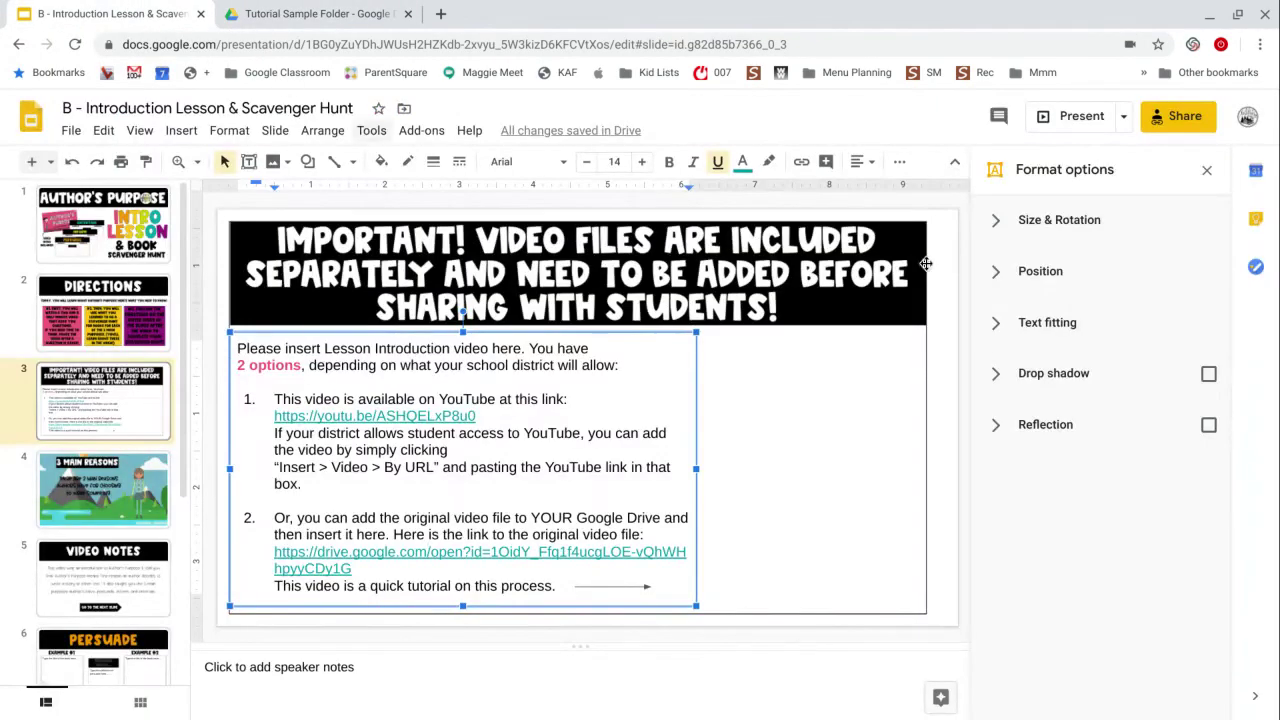
{"action": "left_click", "coordinate": [914, 641]}
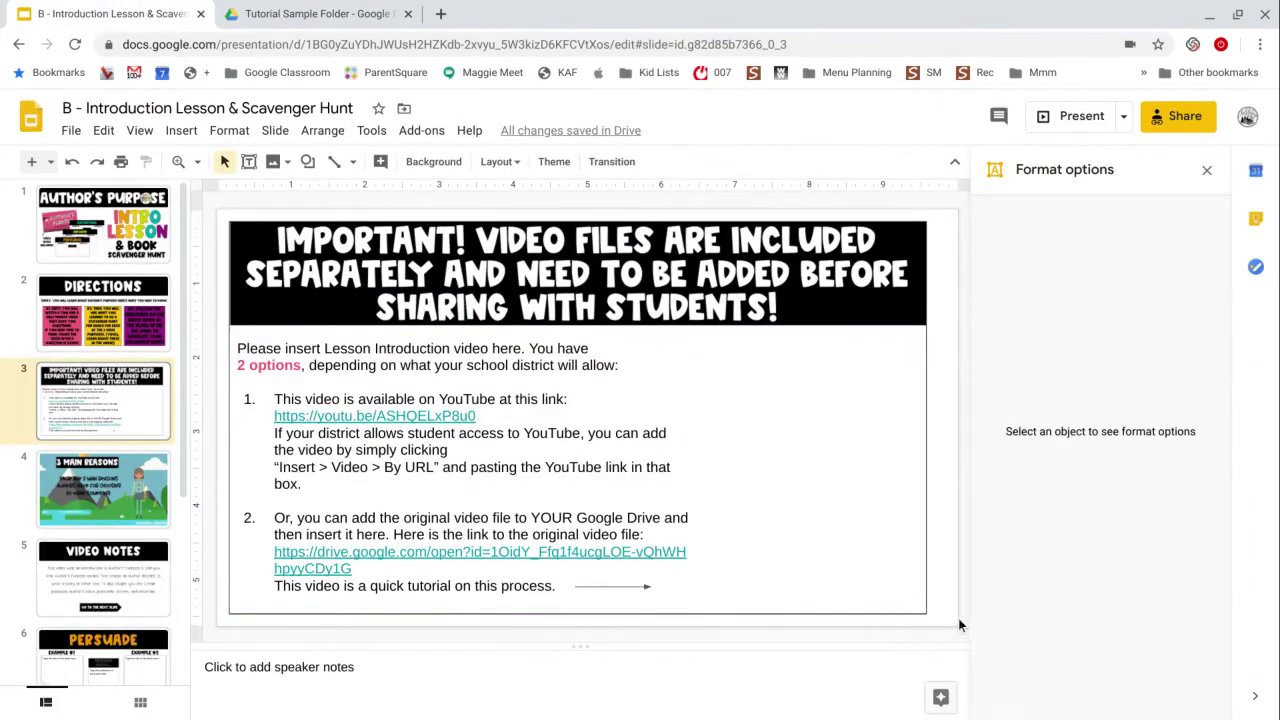
{"action": "left_click_drag", "start_coordinate": [942, 616], "coordinate": [217, 213]}
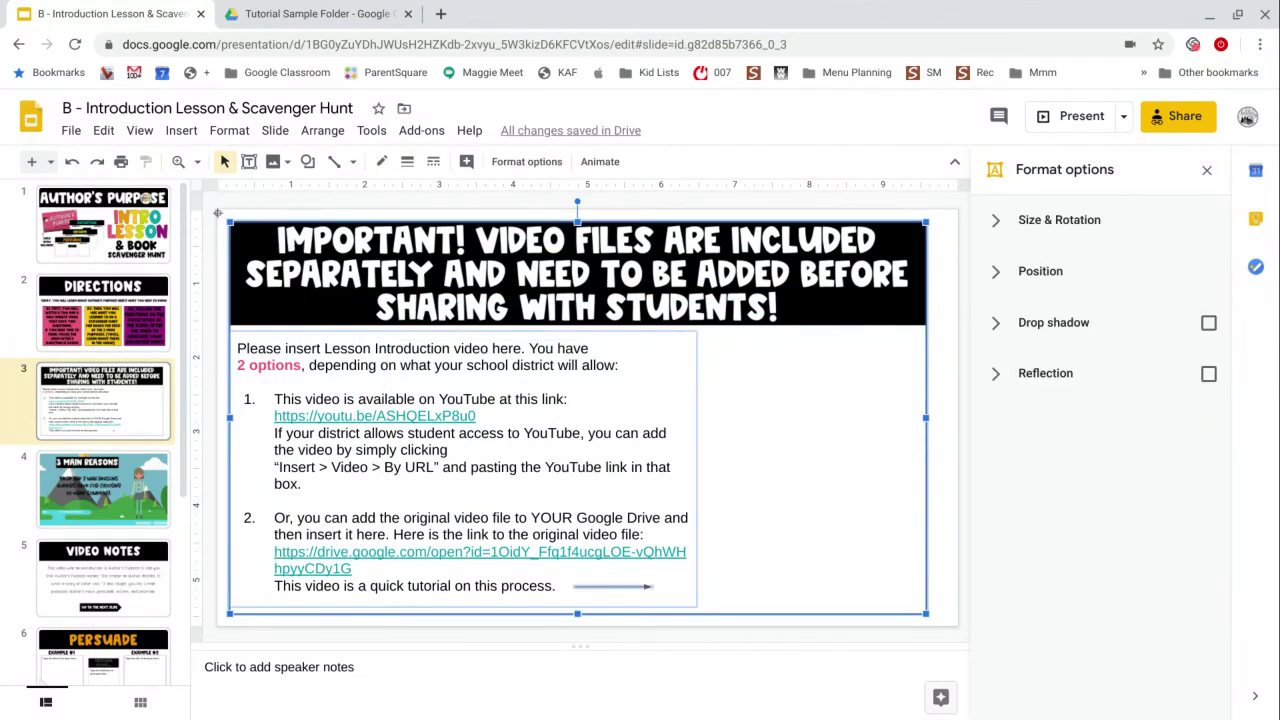
{"action": "key", "text": "Delete"}
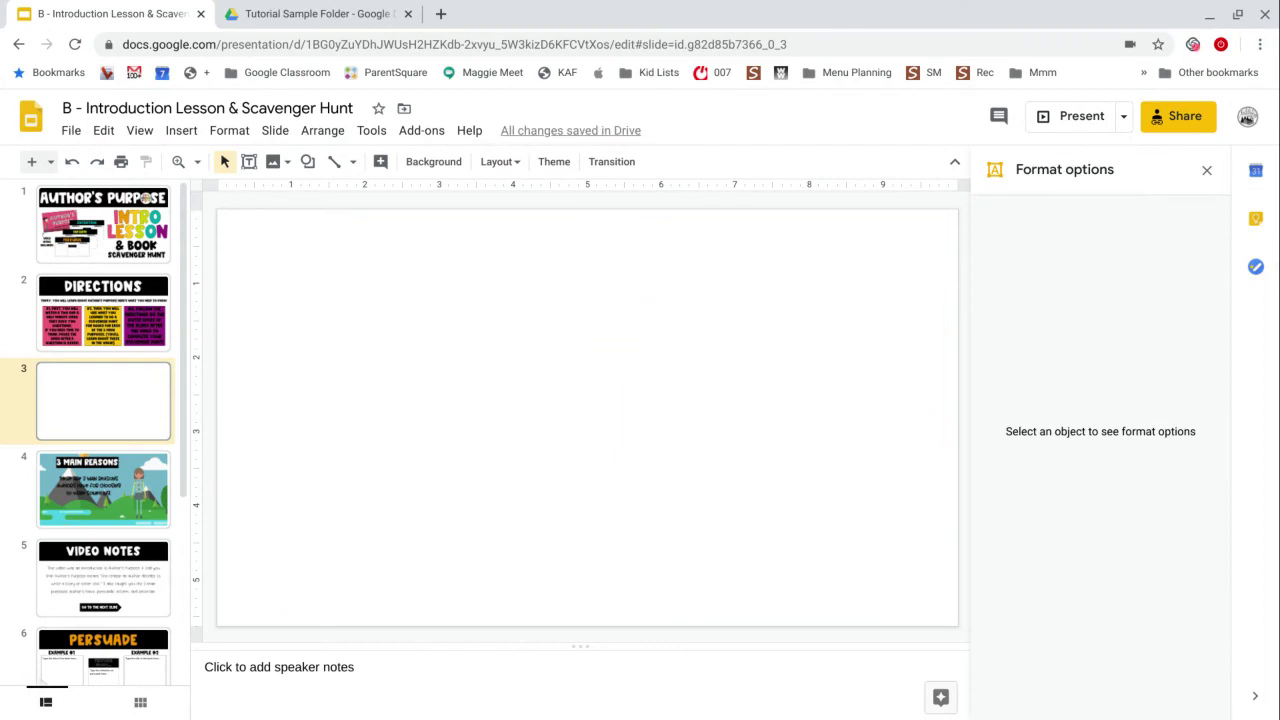
Insert the uploaded Authors Purpose video from the Google Drive tab onto slide 3.
{"action": "left_click", "coordinate": [189, 131]}
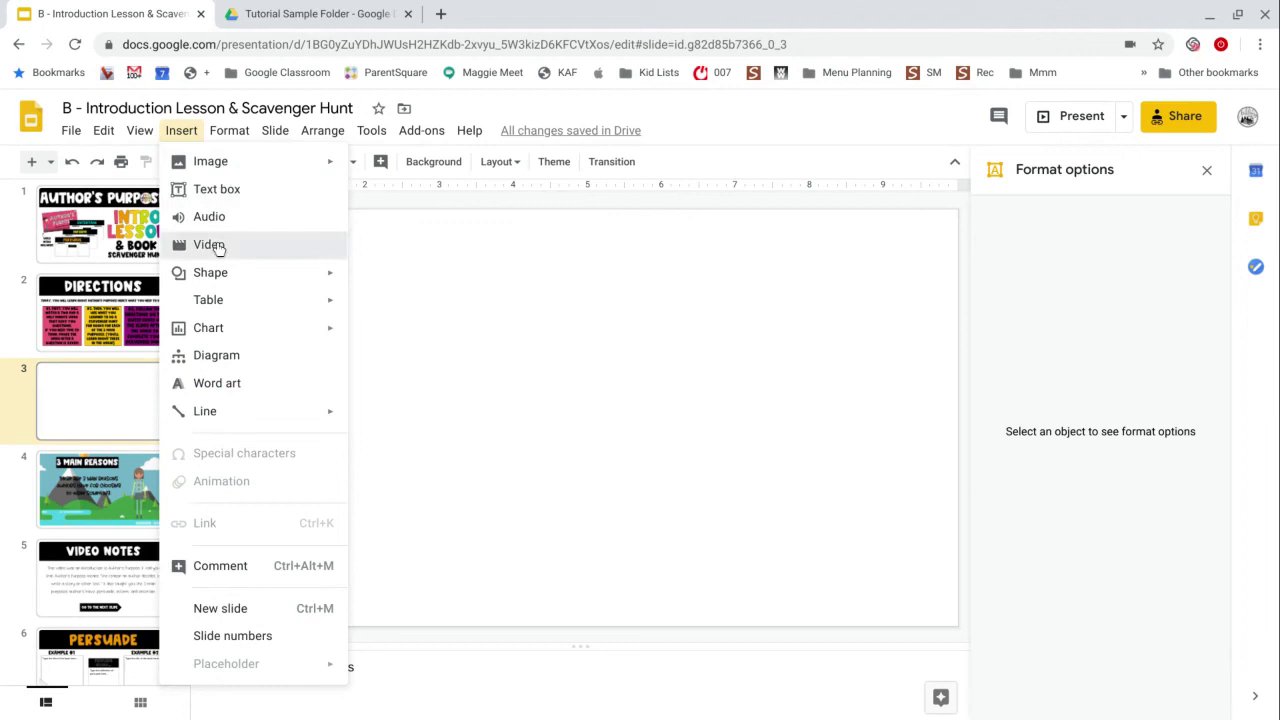
{"action": "left_click", "coordinate": [214, 247]}
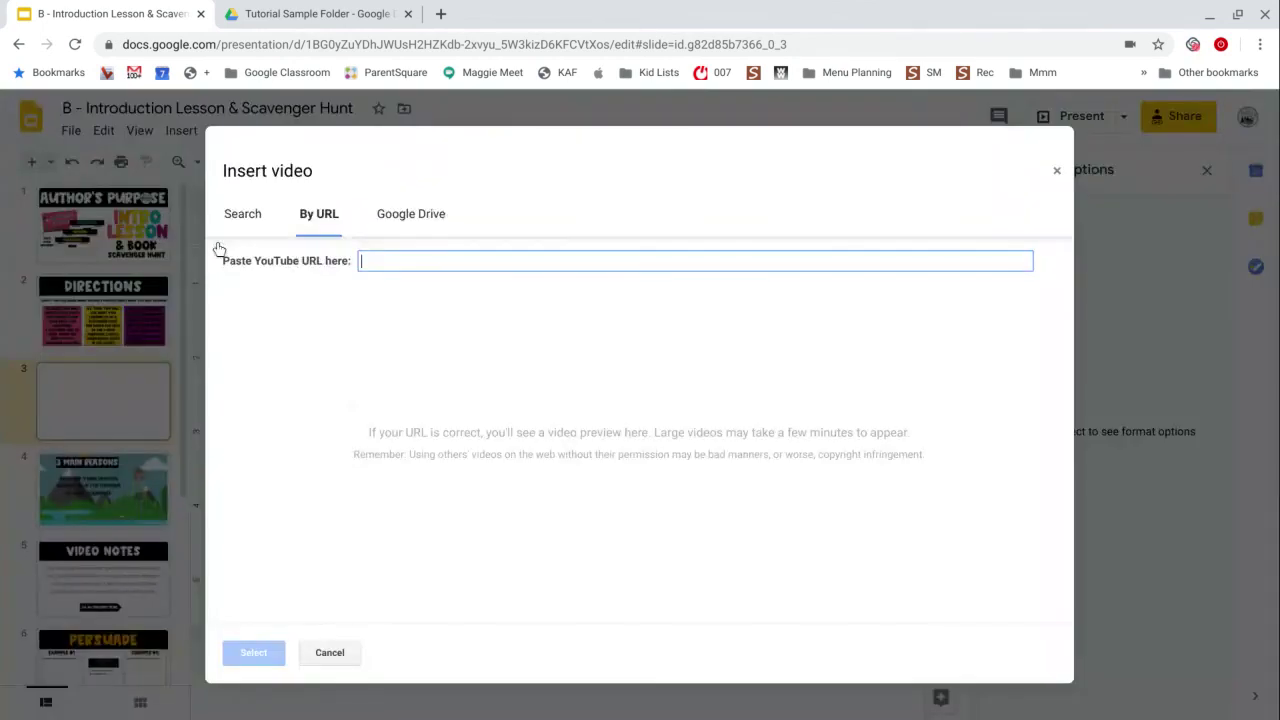
{"action": "left_click", "coordinate": [397, 218]}
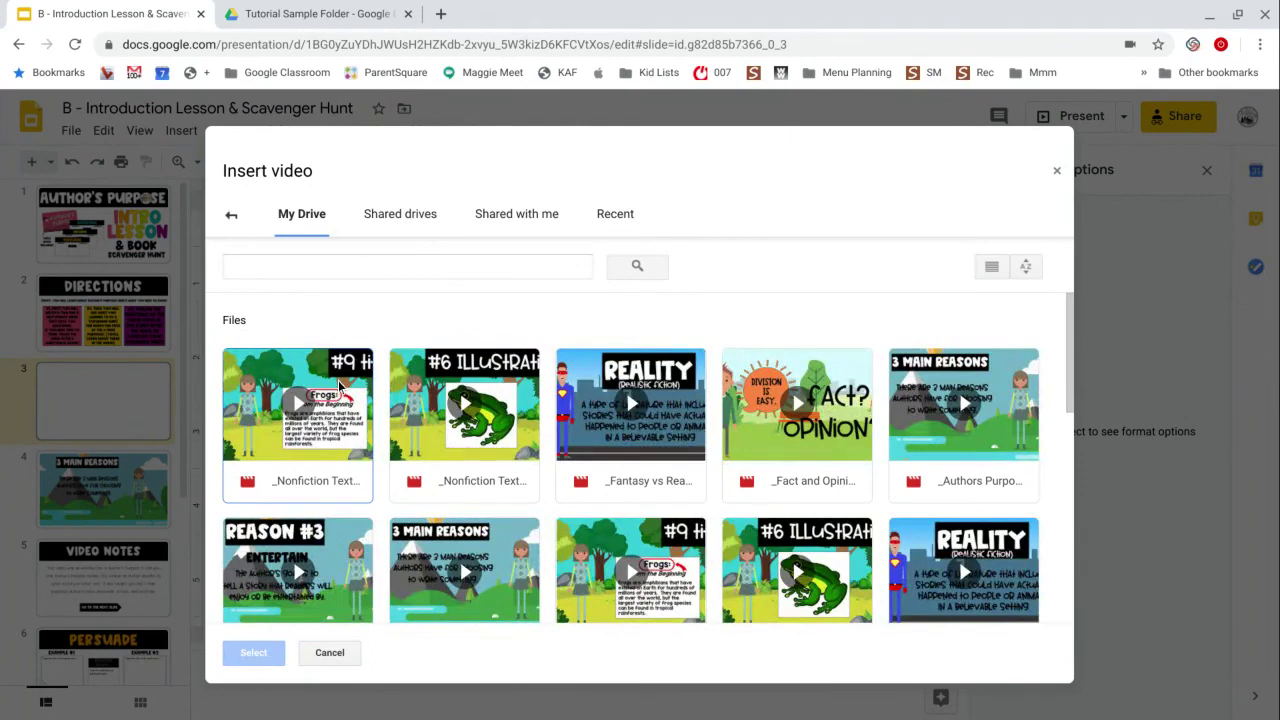
{"action": "left_click", "coordinate": [926, 400]}
{"action": "left_click", "coordinate": [248, 654]}
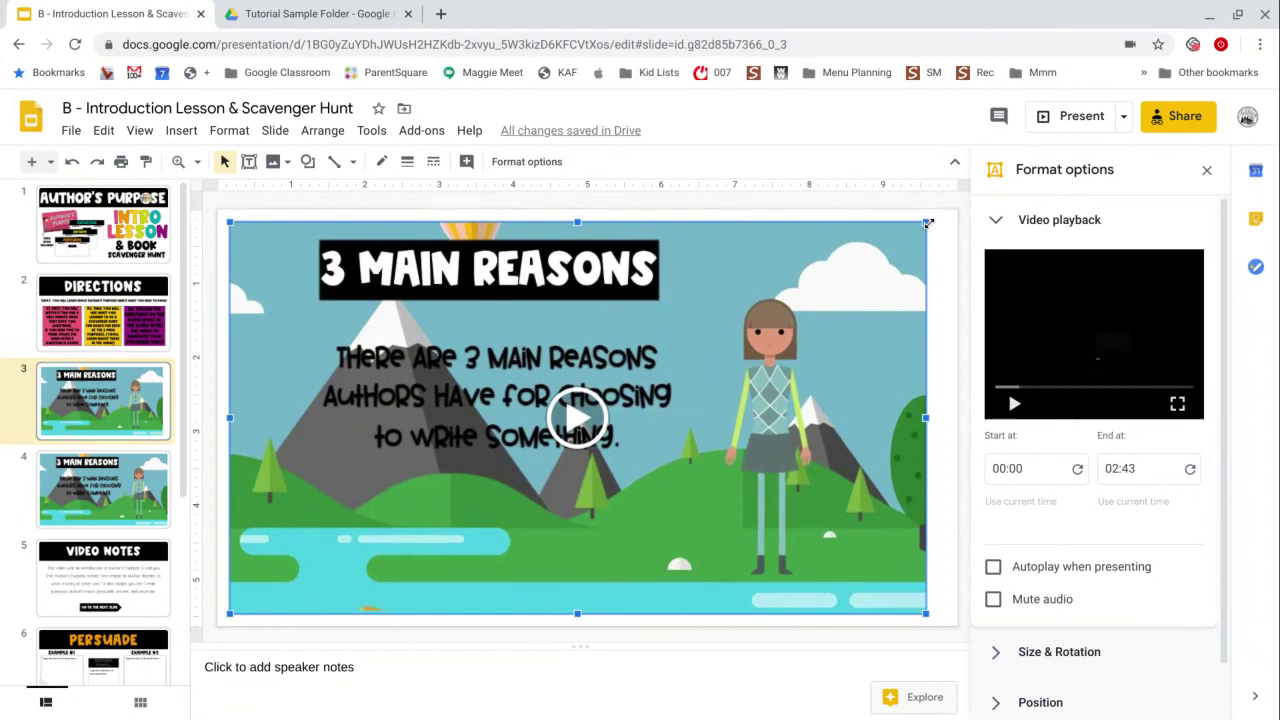
Stretch the slide 3 video's top-right, bottom-left and bottom-right corners out to the slide edges.
{"action": "left_click_drag", "start_coordinate": [931, 226], "coordinate": [946, 209]}
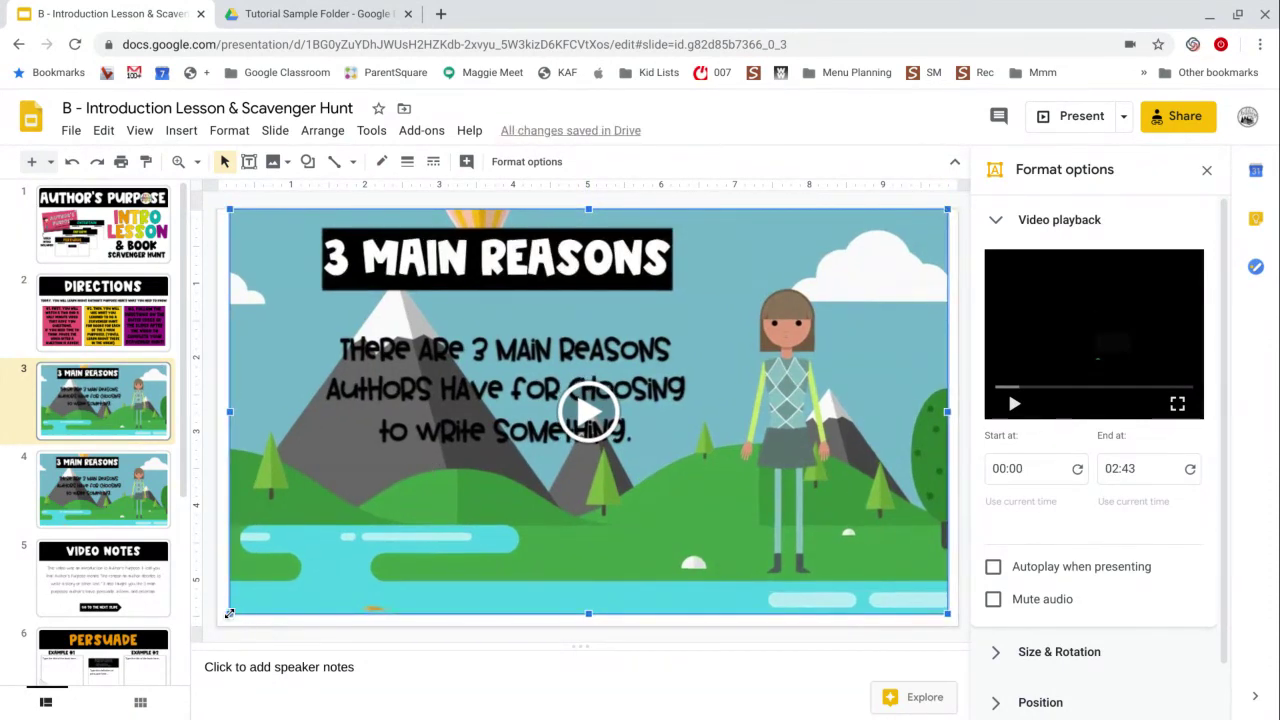
{"action": "left_click_drag", "start_coordinate": [229, 614], "coordinate": [217, 621]}
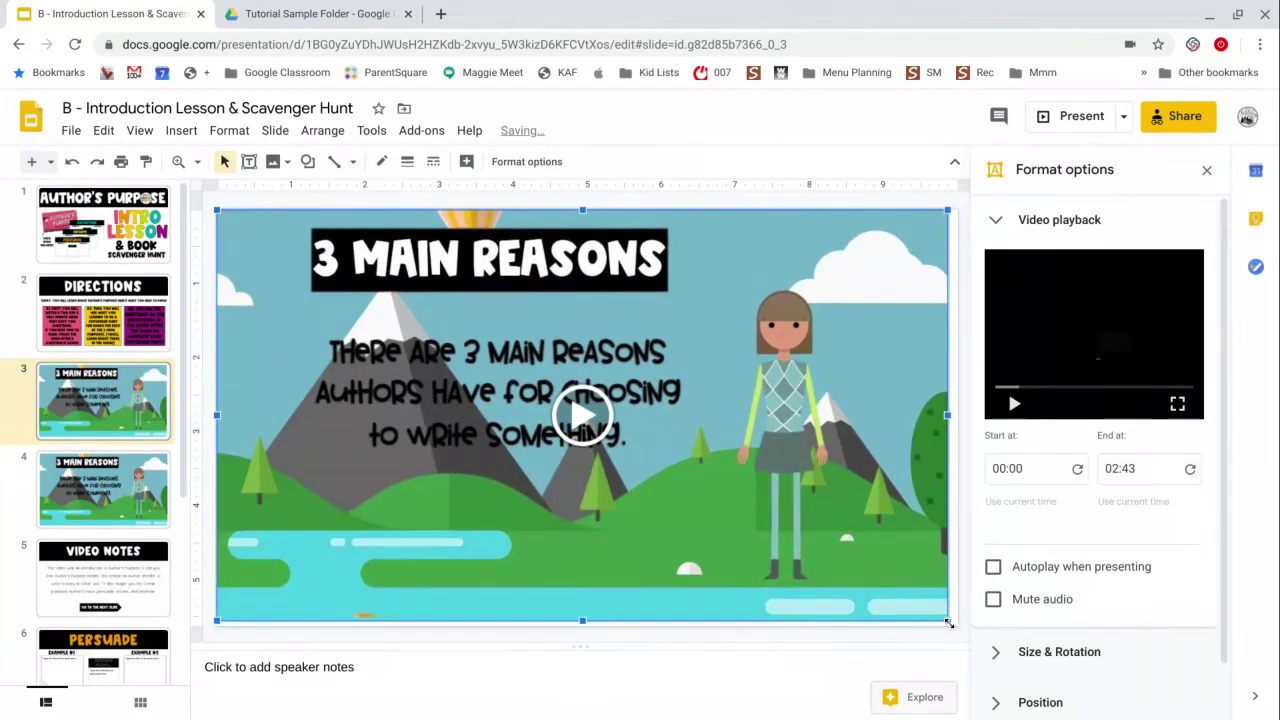
{"action": "left_click_drag", "start_coordinate": [947, 620], "coordinate": [953, 623]}
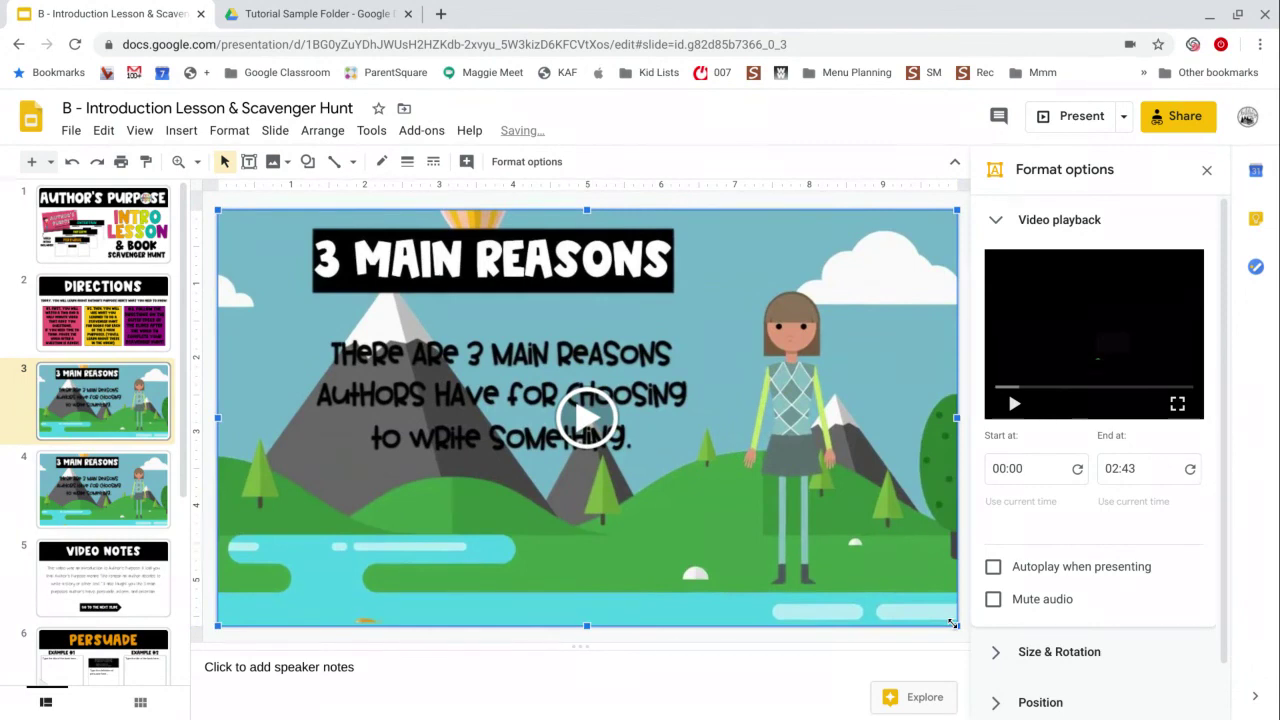